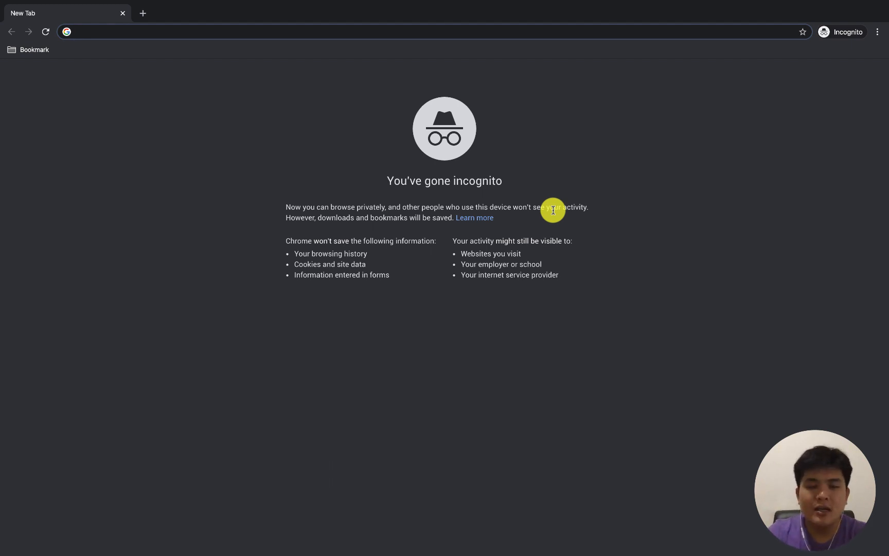
Step: Open the Flick website through go.nikojulius.com/flick and look over its home page
{"action": "type", "text": "go."}
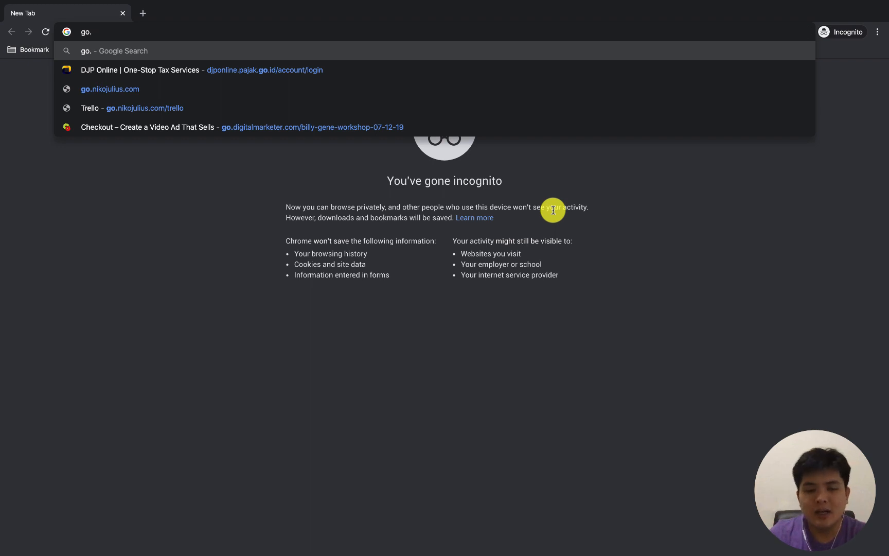
{"action": "type", "text": "nikojulius"}
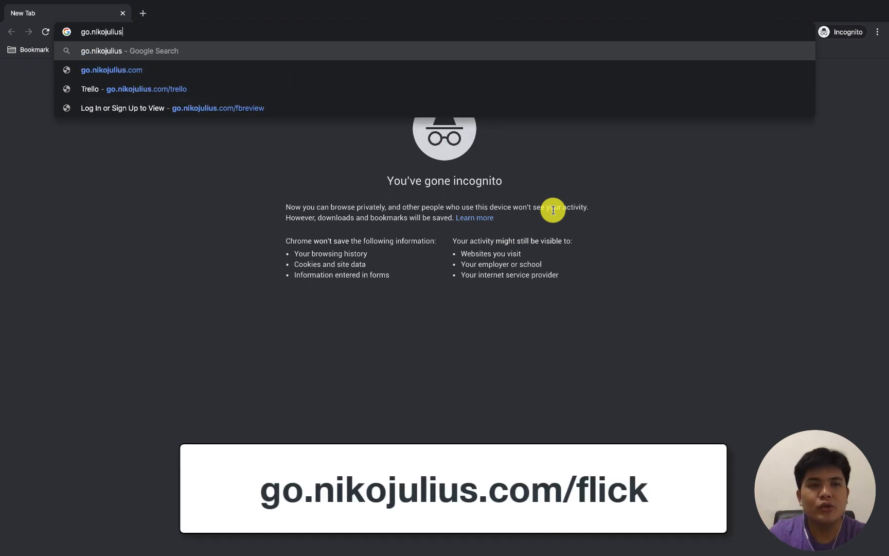
{"action": "type", "text": ".com/flick"}
{"action": "key", "text": "Return"}
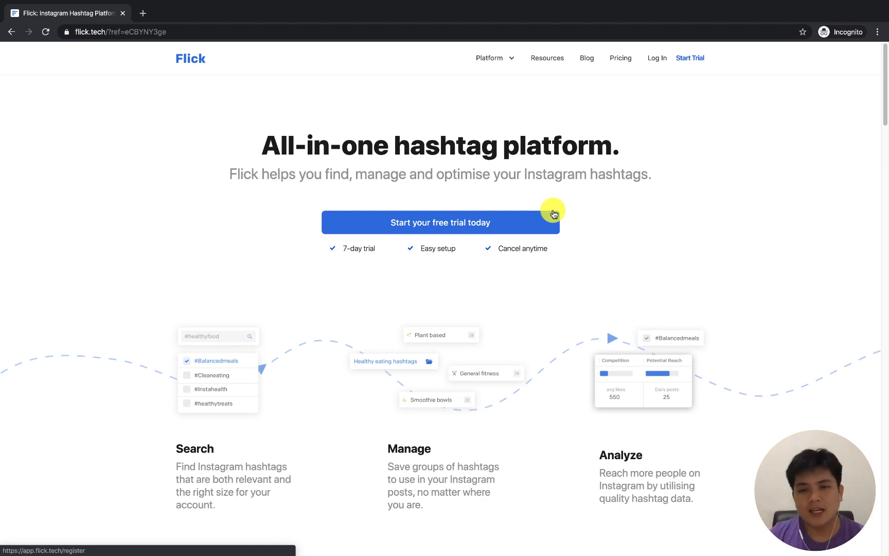
{"action": "scroll", "coordinate": [556, 179], "scroll_direction": "down", "scroll_amount": 4}
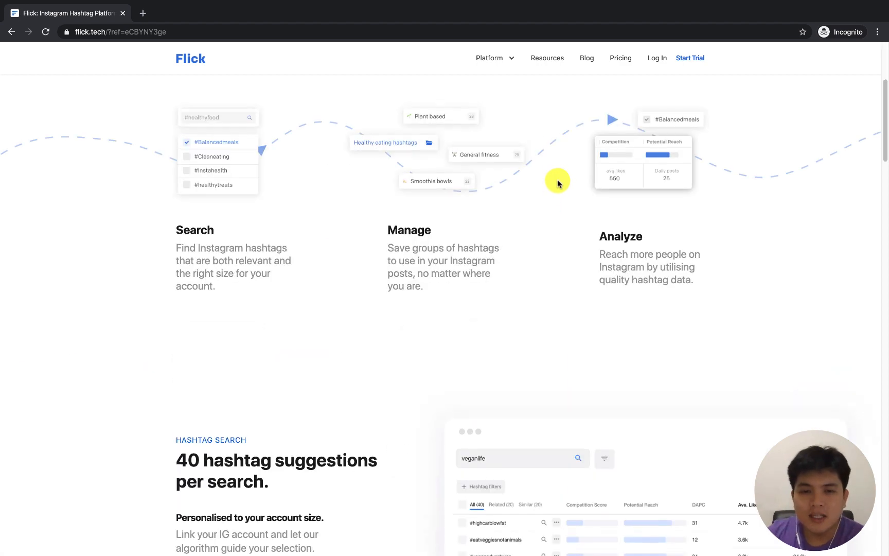
{"action": "scroll", "coordinate": [558, 183], "scroll_direction": "up", "scroll_amount": 4}
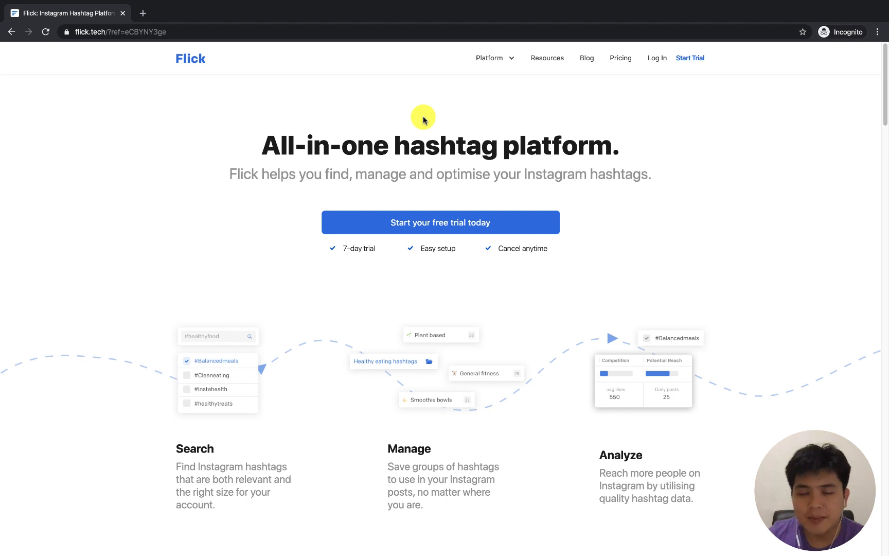
Step: Review the pricing plans, checking the Growth plan's price and which plans include advanced hashtag metrics
{"action": "left_click", "coordinate": [621, 59]}
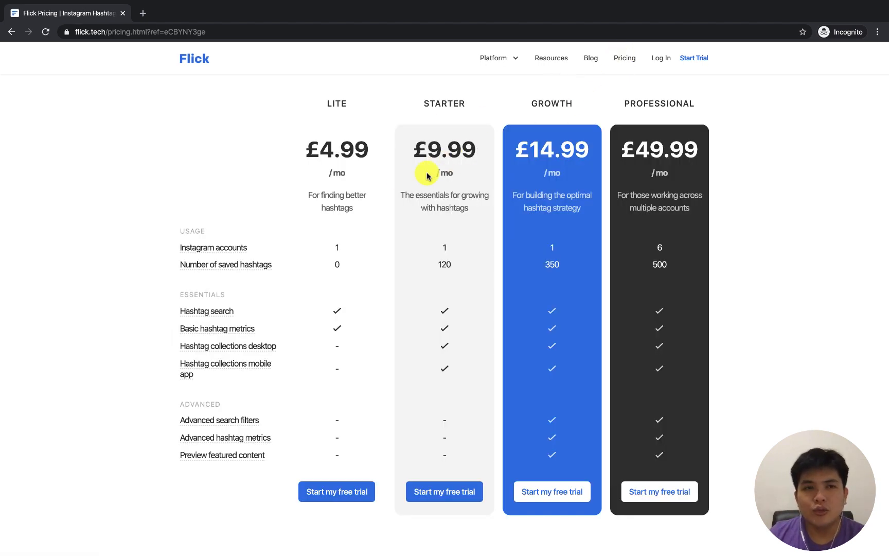
{"action": "left_click_drag", "start_coordinate": [520, 148], "coordinate": [584, 152]}
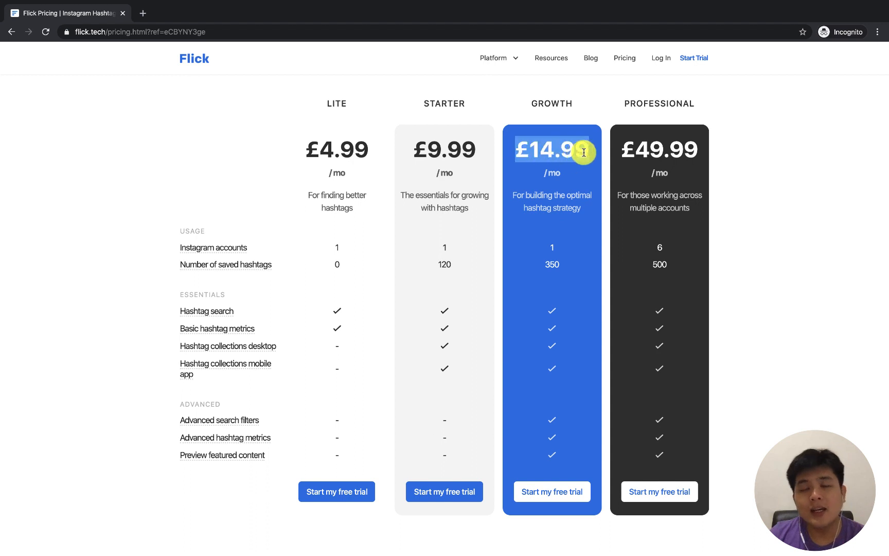
{"action": "left_click", "coordinate": [584, 152]}
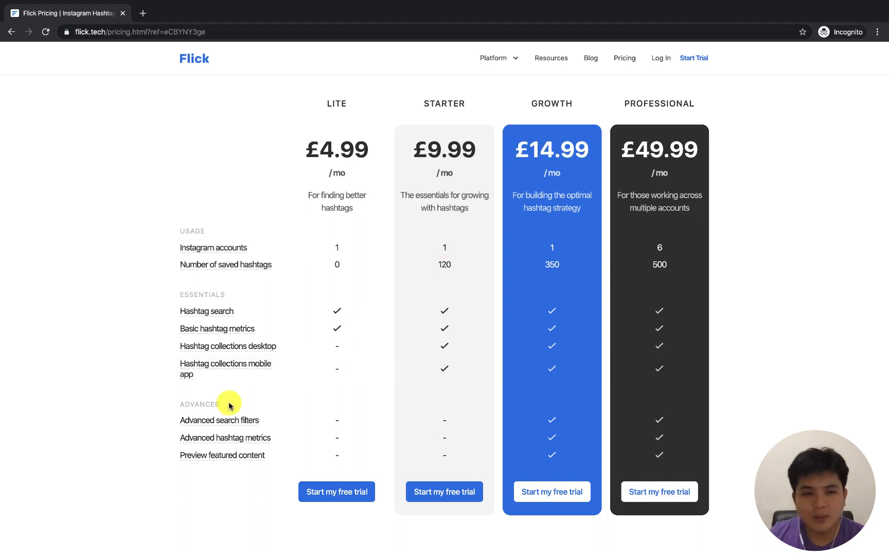
{"action": "mouse_move", "coordinate": [180, 422]}
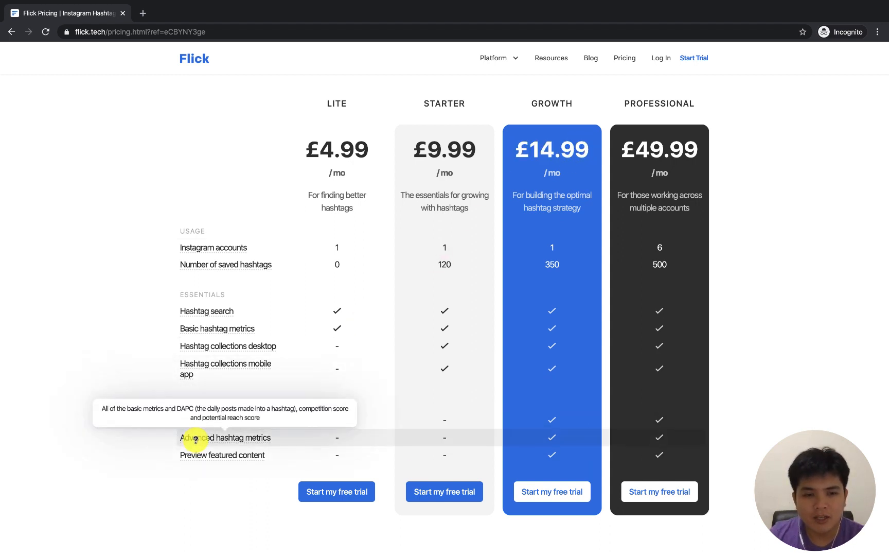
{"action": "left_click_drag", "start_coordinate": [175, 441], "coordinate": [496, 438]}
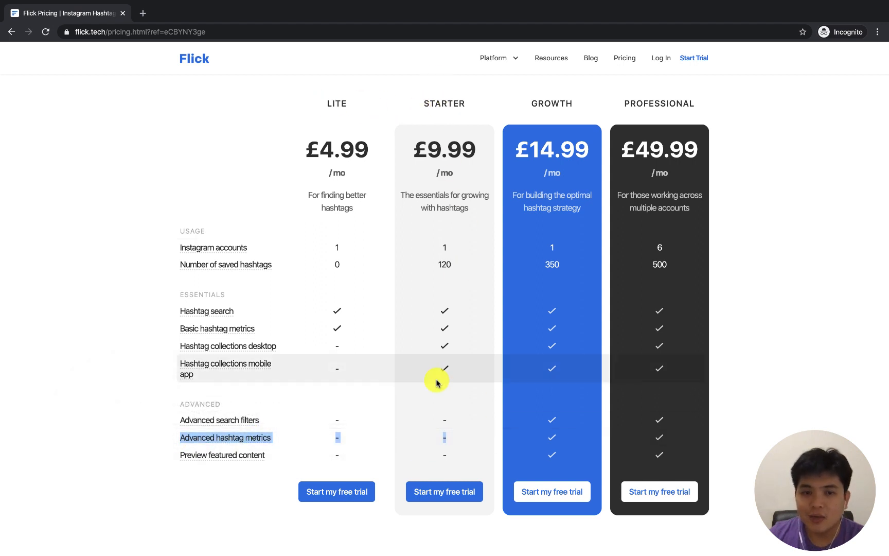
{"action": "left_click", "coordinate": [347, 445]}
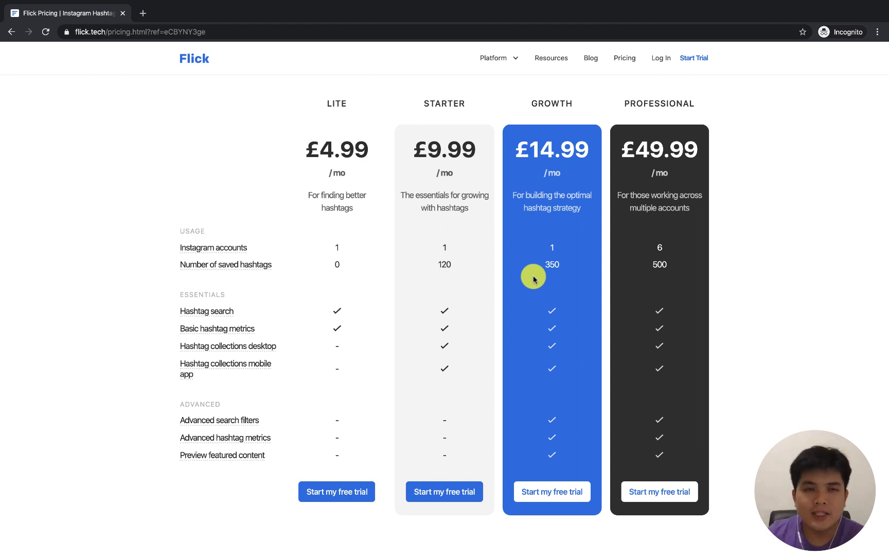
Step: Open the Growth plan's free-trial registration and check the trial terms on the Flick home page
{"action": "left_click", "coordinate": [548, 490]}
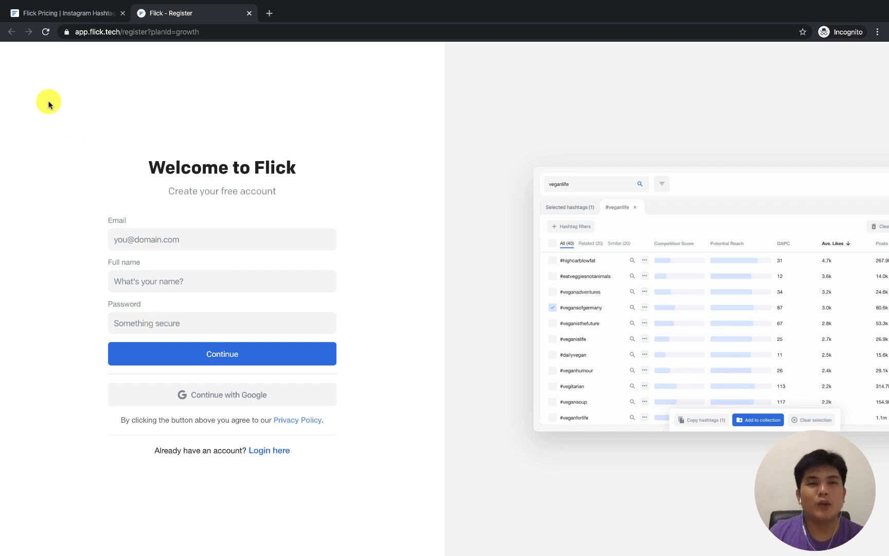
{"action": "left_click", "coordinate": [27, 13]}
{"action": "left_click", "coordinate": [10, 32]}
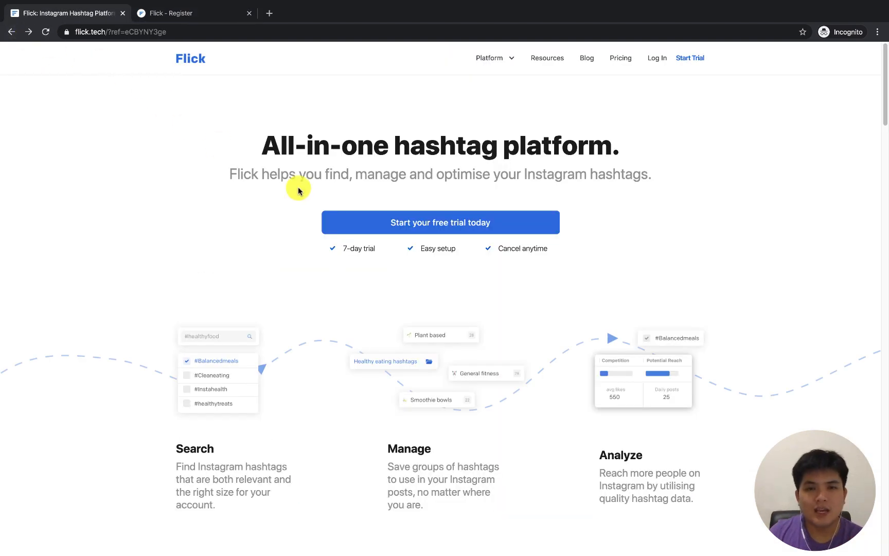
{"action": "left_click_drag", "start_coordinate": [342, 249], "coordinate": [387, 252]}
{"action": "left_click", "coordinate": [387, 254]}
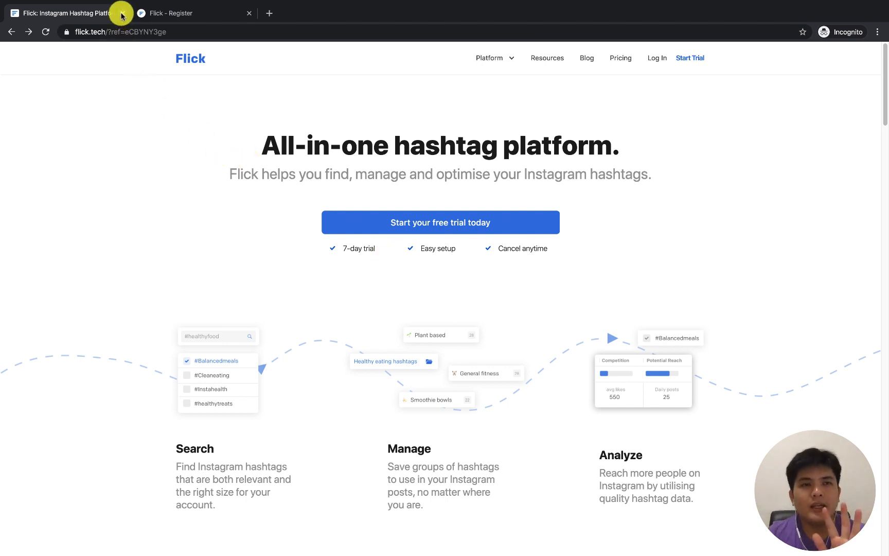
Step: Close the registration page and switch to the signed-in Flick window, leaving only its Hashtag Search tab open
{"action": "left_click", "coordinate": [173, 11]}
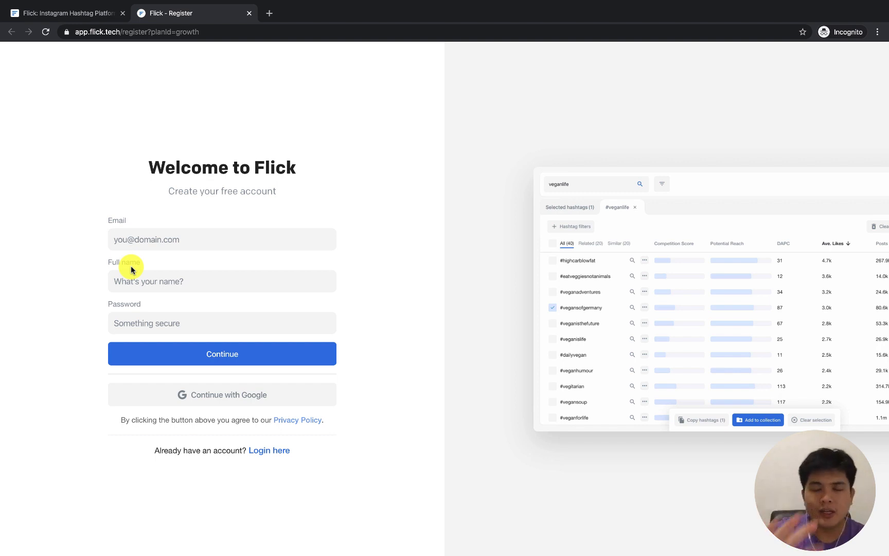
{"action": "left_click", "coordinate": [249, 14]}
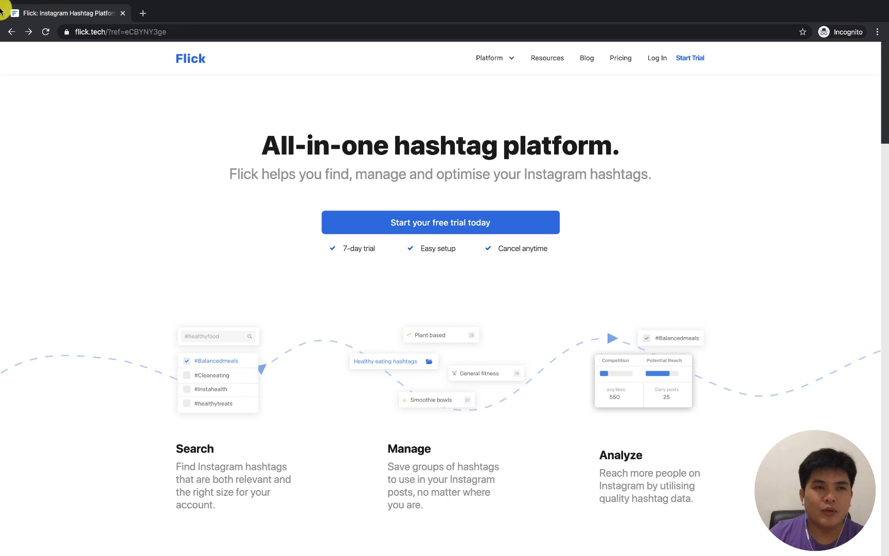
{"action": "mouse_move", "coordinate": [14, 4]}
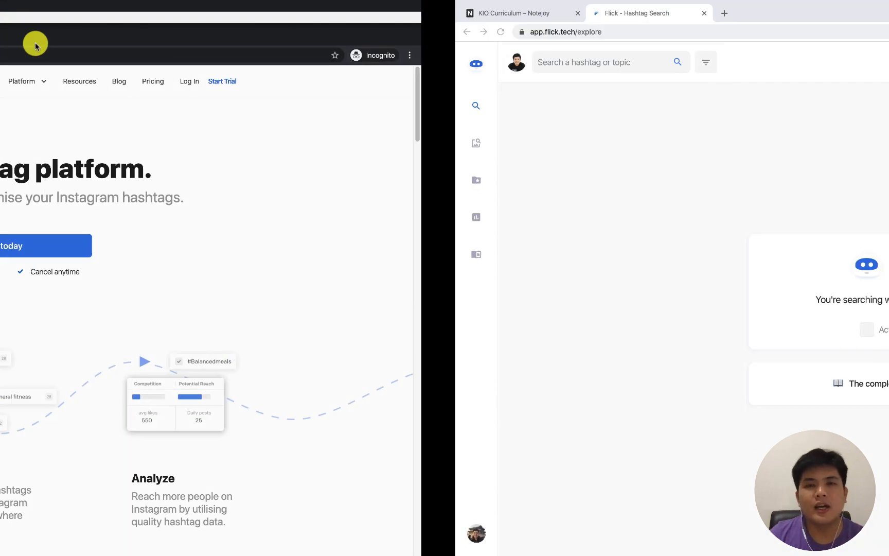
{"action": "key", "text": "ctrl+Right"}
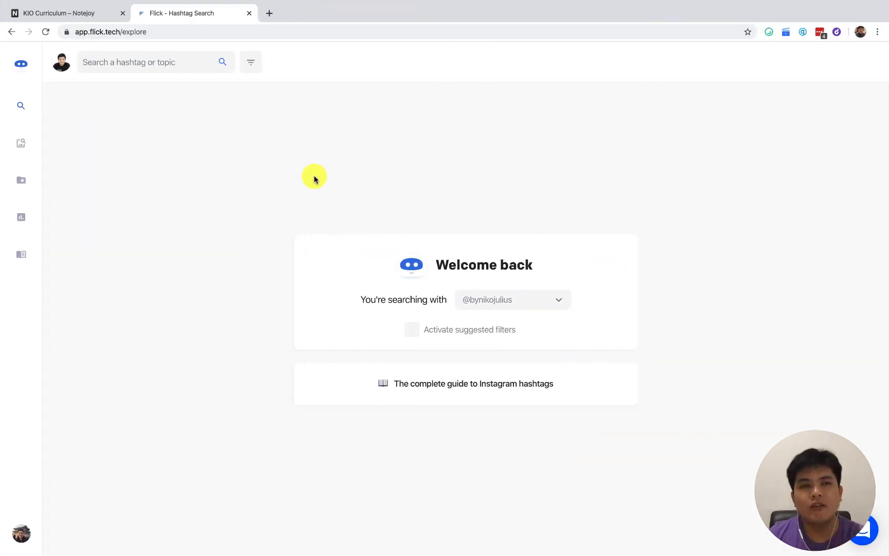
{"action": "left_click", "coordinate": [123, 14]}
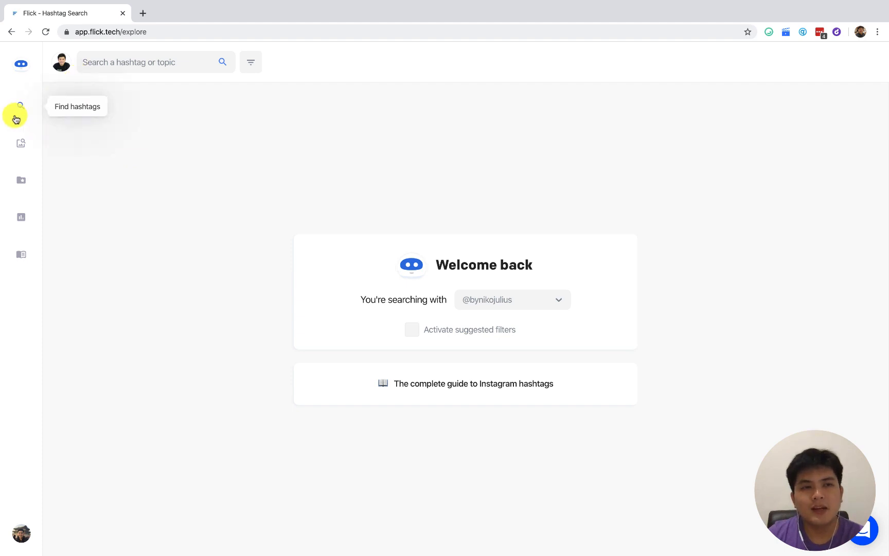
Step: Search for the hashtag "bisnis" and show the results in grouped view
{"action": "left_click", "coordinate": [113, 62]}
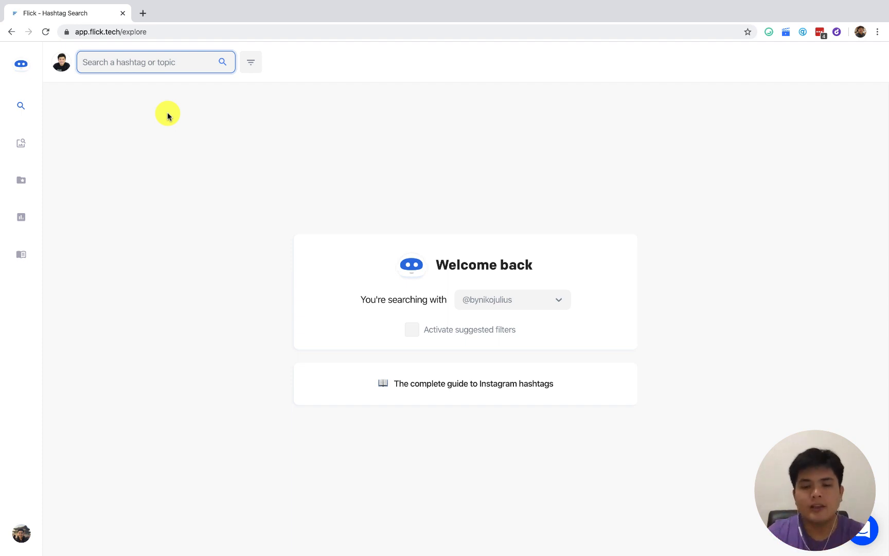
{"action": "type", "text": "bali"}
{"action": "key", "text": "Return"}
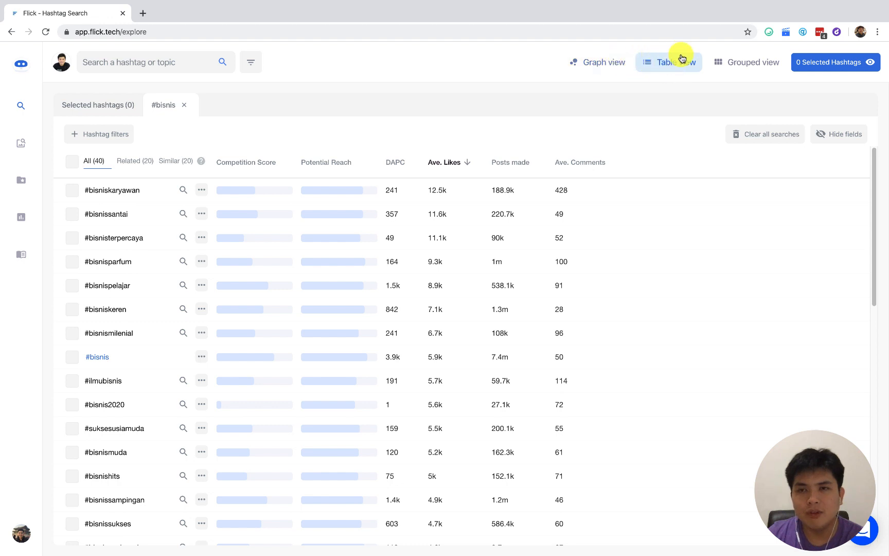
{"action": "left_click", "coordinate": [737, 68]}
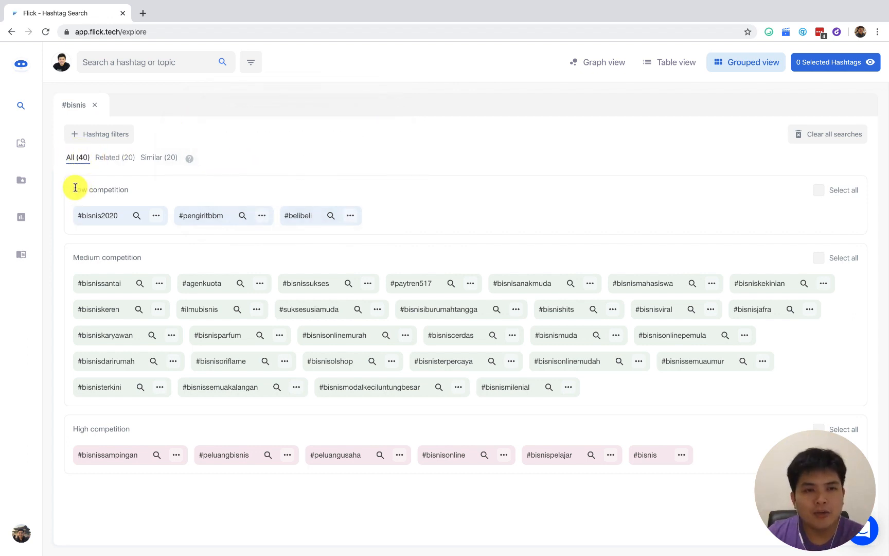
Step: Select all hashtags in the Low competition and Medium competition groups
{"action": "left_click_drag", "start_coordinate": [75, 189], "coordinate": [139, 191]}
{"action": "left_click", "coordinate": [142, 191]}
{"action": "triple_click", "coordinate": [84, 189]}
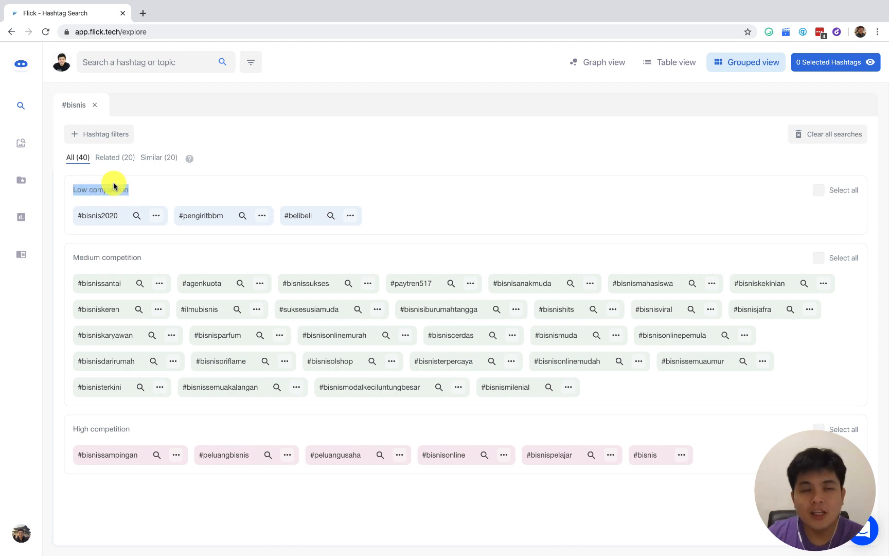
{"action": "left_click", "coordinate": [103, 246]}
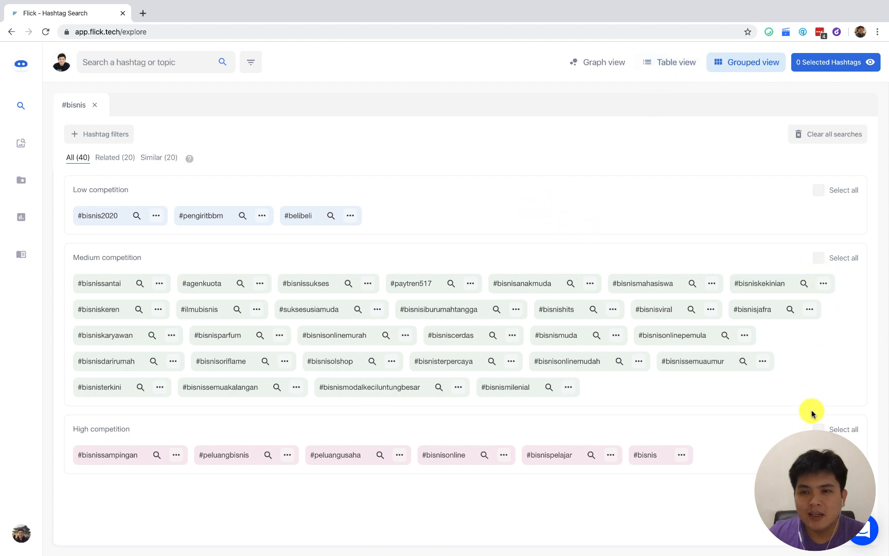
{"action": "left_click", "coordinate": [818, 190]}
{"action": "left_click", "coordinate": [818, 258]}
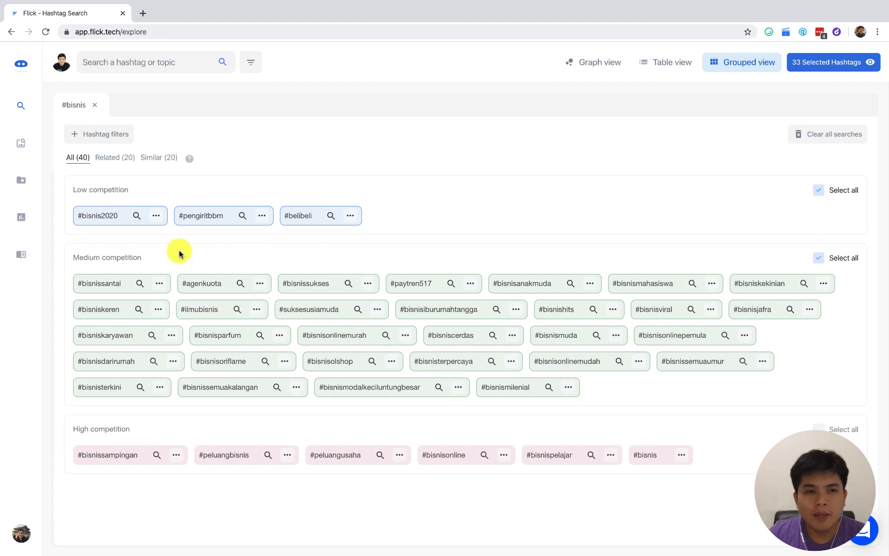
Step: Compare the table and grouped views of the #bisnis results, finishing in table view
{"action": "left_click", "coordinate": [671, 64]}
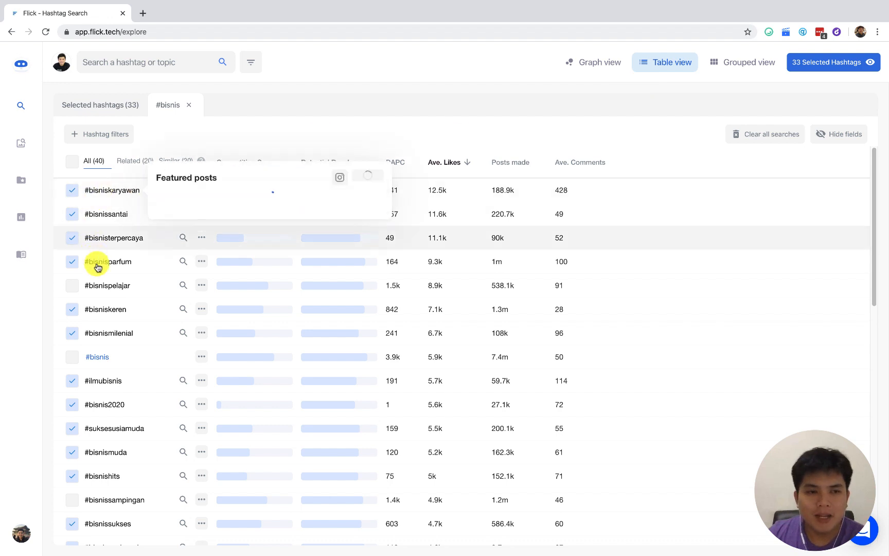
{"action": "left_click", "coordinate": [746, 61]}
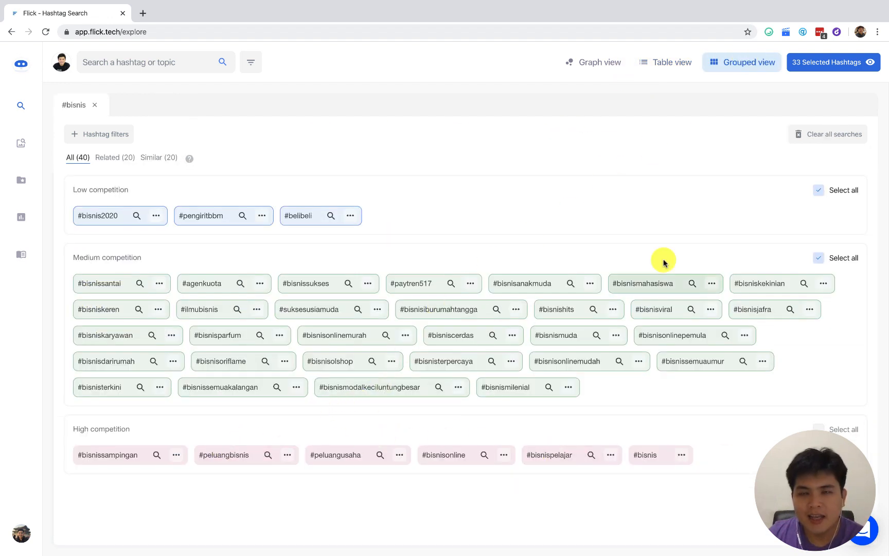
{"action": "left_click", "coordinate": [666, 64]}
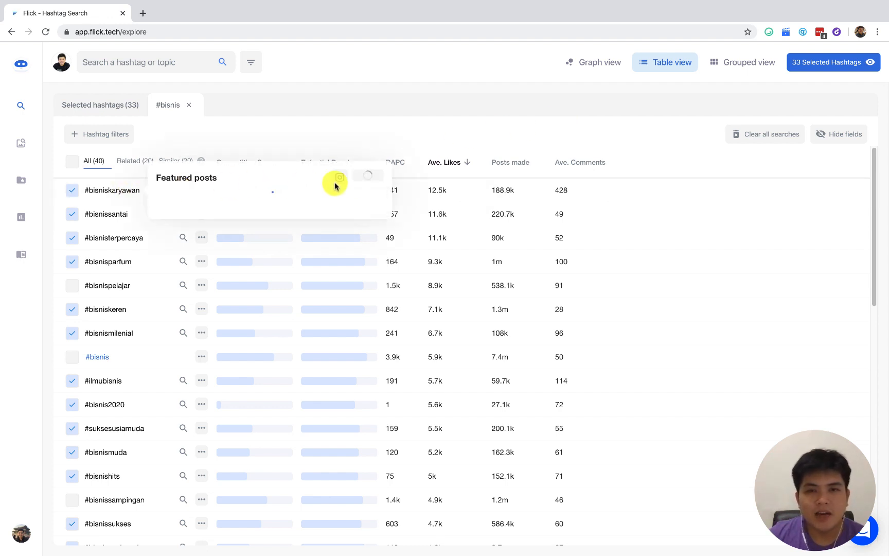
Step: Examine the DAPC, Competition Score and Potential Reach metrics of the #bisnis results, especially those of #bisnis2020
{"action": "mouse_move", "coordinate": [393, 168]}
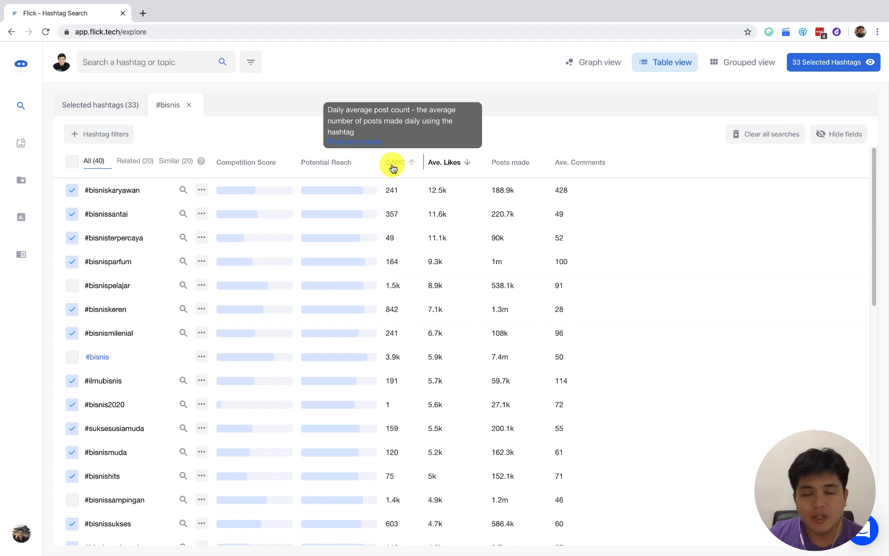
{"action": "mouse_move", "coordinate": [262, 164]}
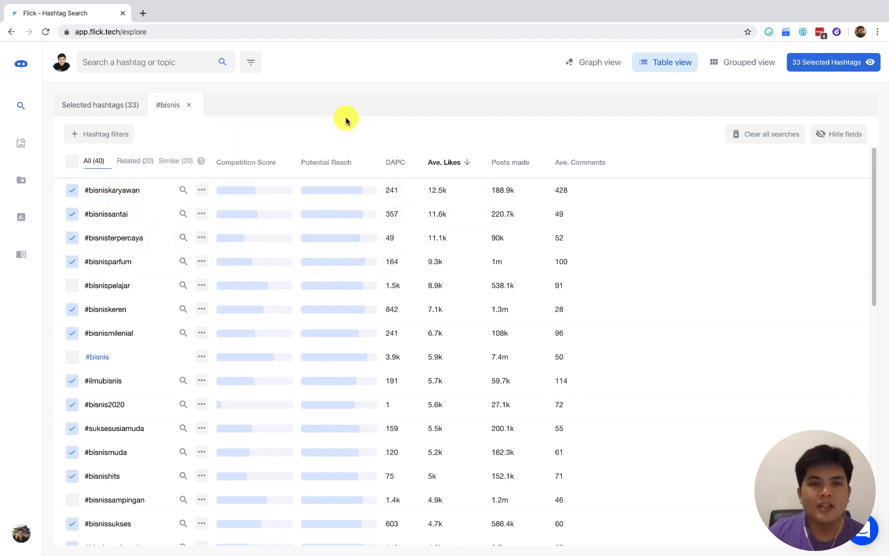
{"action": "mouse_move", "coordinate": [325, 163]}
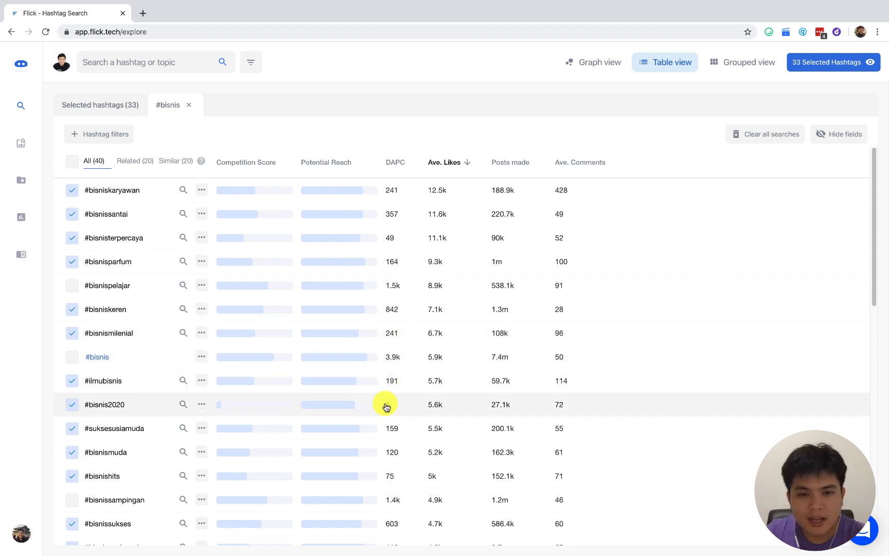
{"action": "mouse_move", "coordinate": [103, 410]}
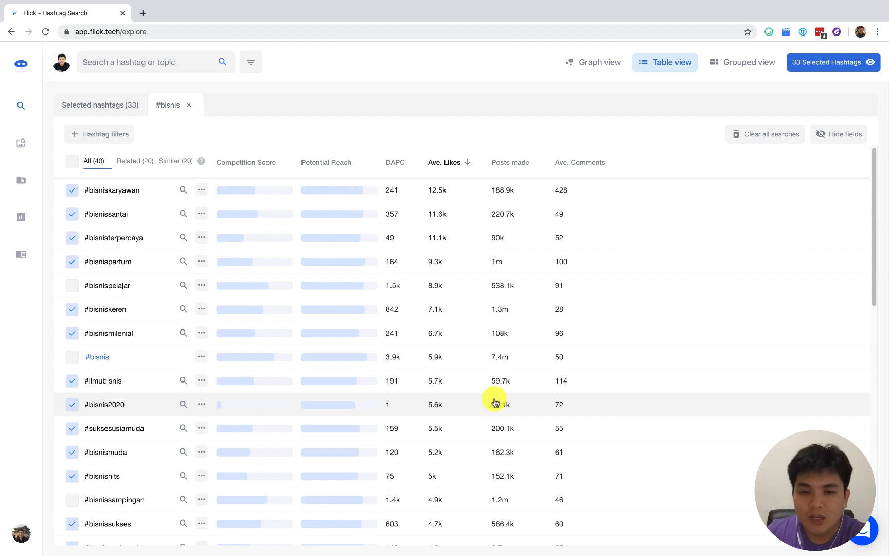
{"action": "mouse_move", "coordinate": [234, 409]}
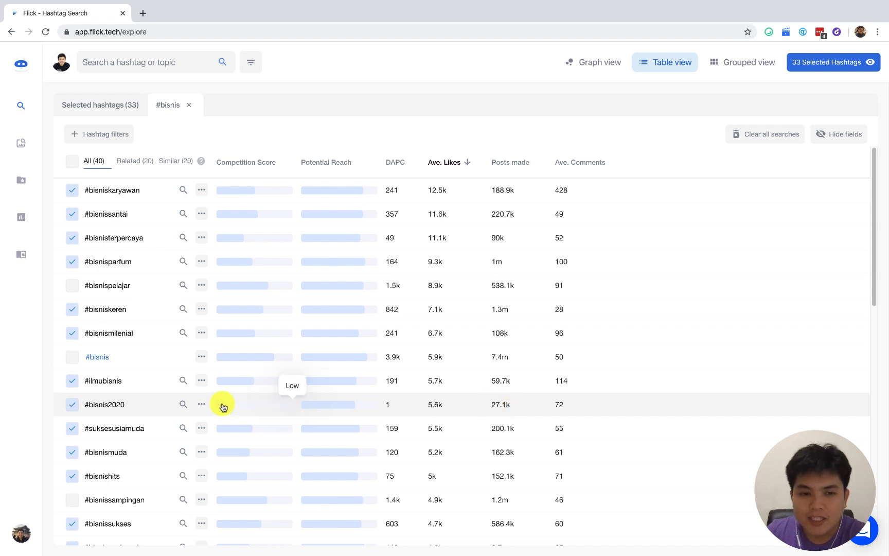
{"action": "mouse_move", "coordinate": [322, 403]}
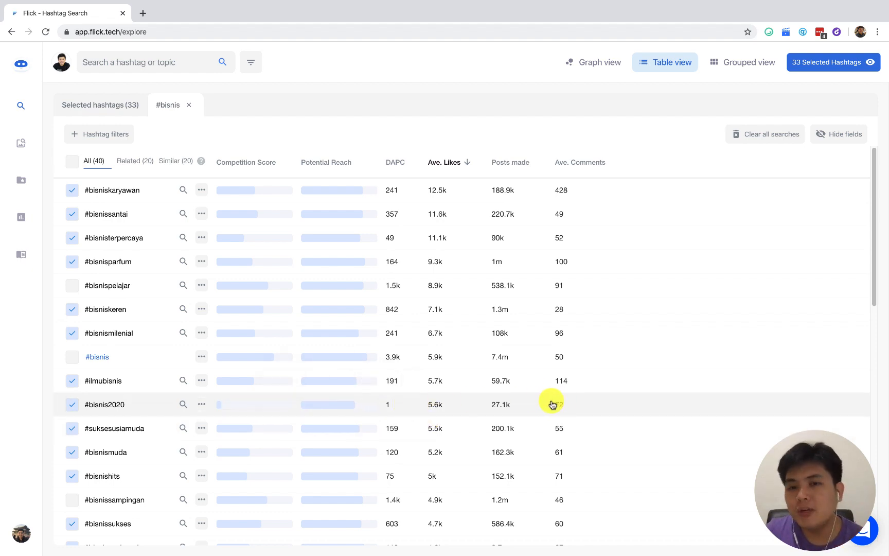
{"action": "scroll", "coordinate": [555, 405], "scroll_direction": "down", "scroll_amount": 9}
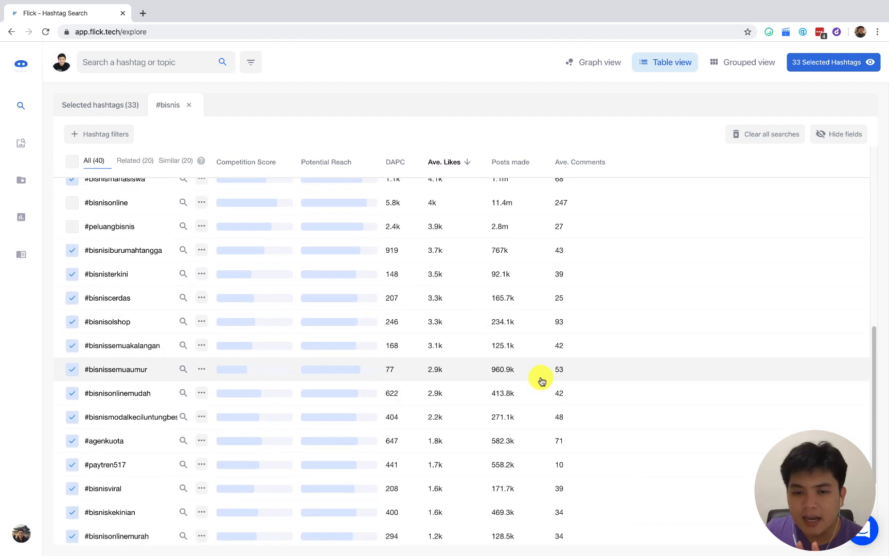
Step: Calculate 456/12 in Spotlight Search using the DAPC of #bisnisdarirumah, and close the search afterward
{"action": "scroll", "coordinate": [543, 380], "scroll_direction": "down", "scroll_amount": 3}
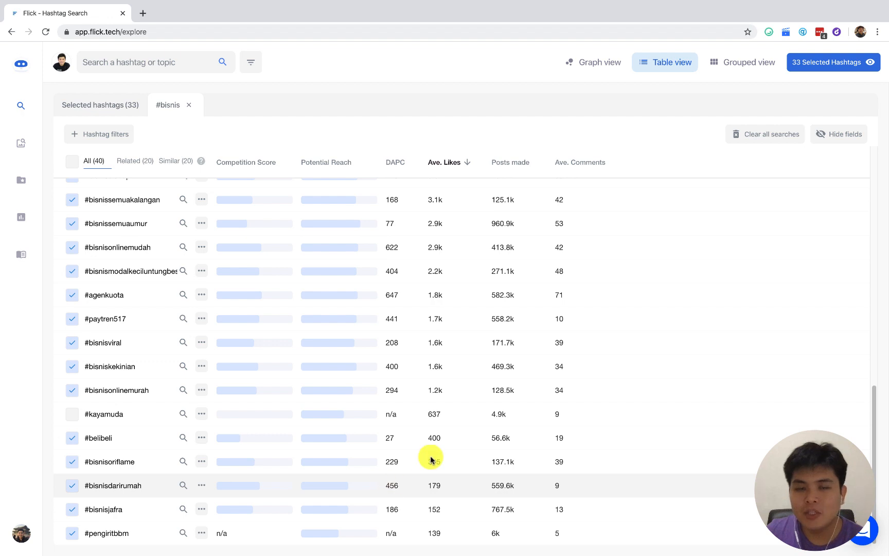
{"action": "left_click", "coordinate": [830, 4]}
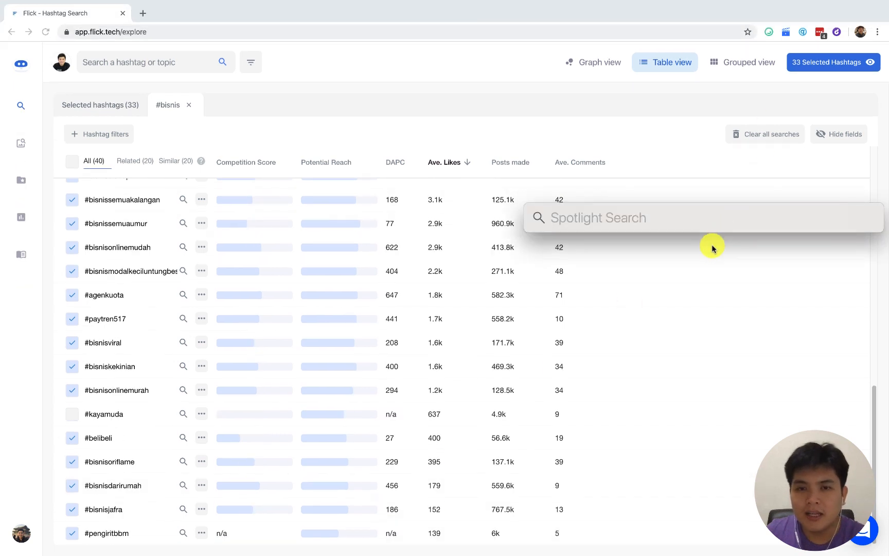
{"action": "type", "text": "456/12"}
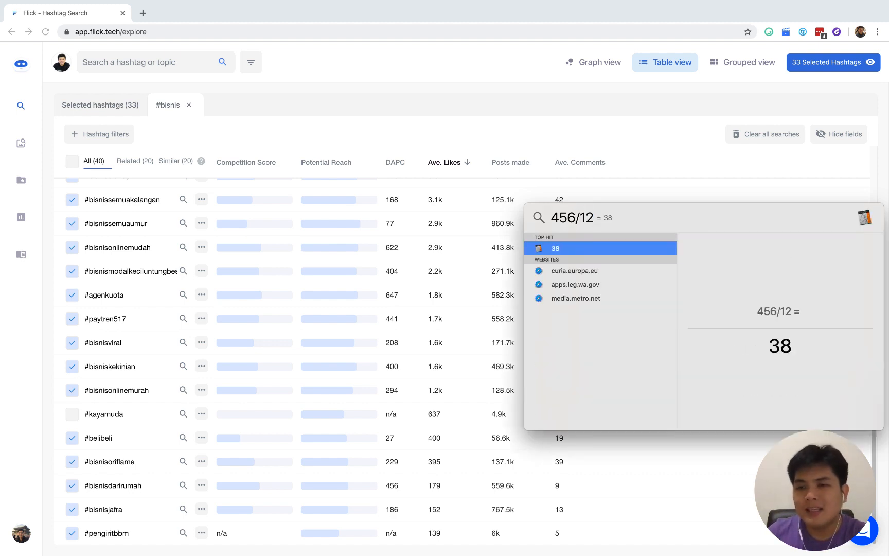
{"action": "key", "text": "super+a"}
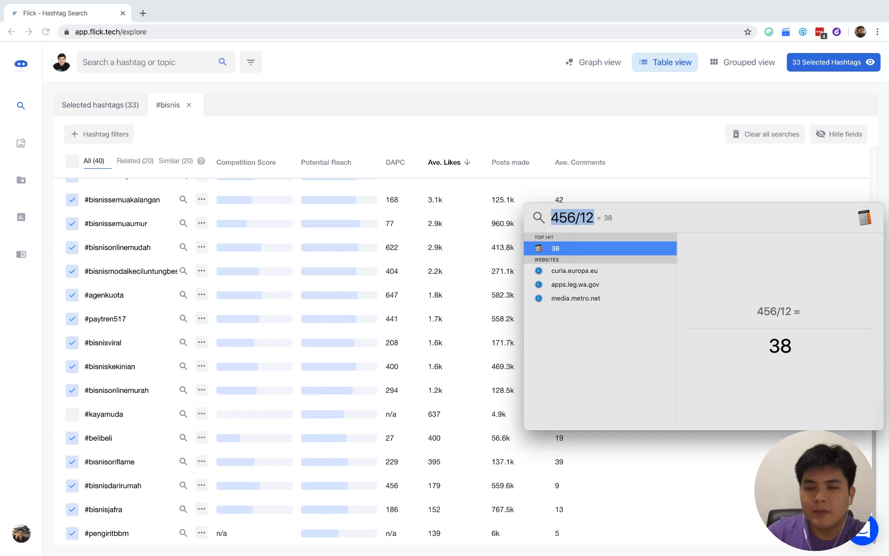
{"action": "key", "text": "BackSpace"}
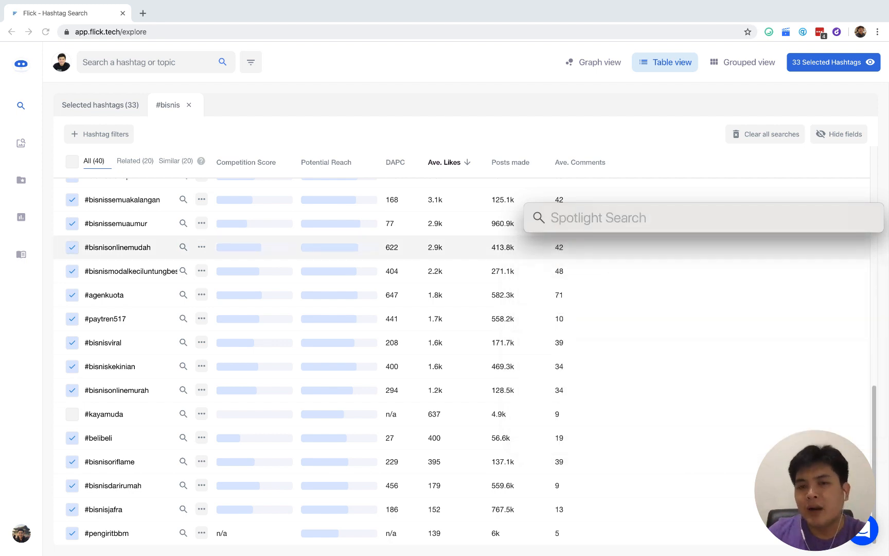
{"action": "key", "text": "Escape"}
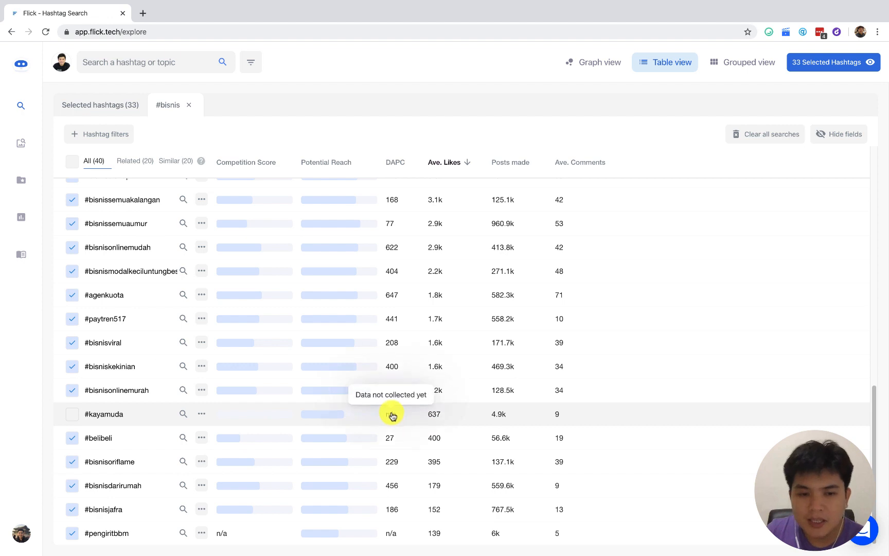
Step: Calculate 3900/12 and 325/60 in Spotlight Search, based on the DAPC of #bisnis, and close it
{"action": "mouse_move", "coordinate": [395, 415]}
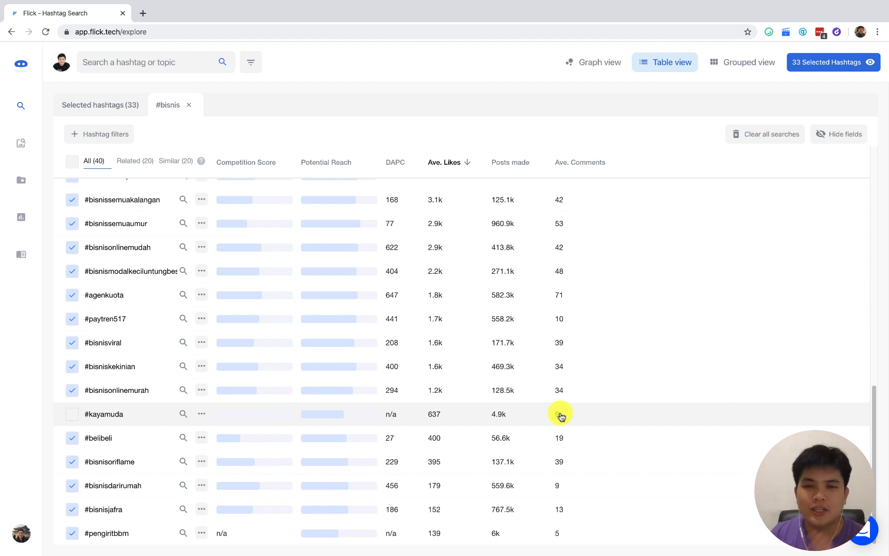
{"action": "scroll", "coordinate": [560, 415], "scroll_direction": "up", "scroll_amount": 5}
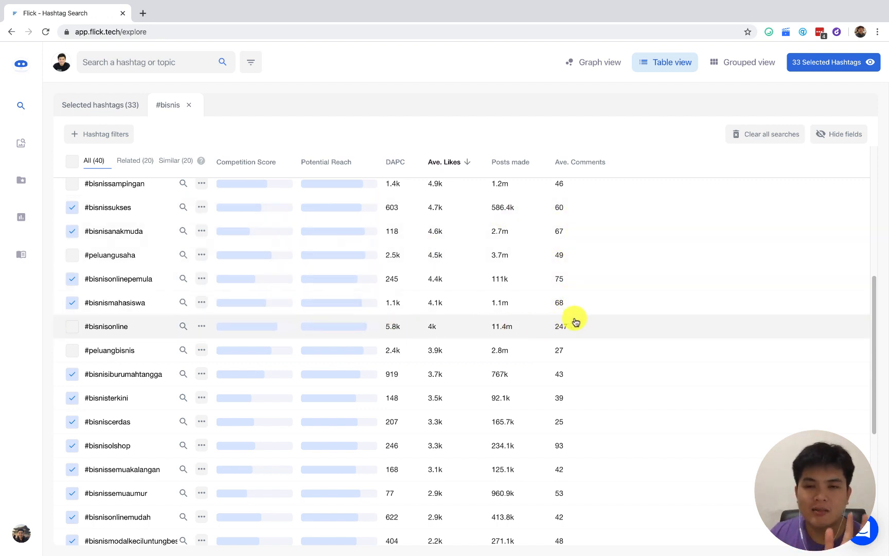
{"action": "scroll", "coordinate": [560, 329], "scroll_direction": "up", "scroll_amount": 6}
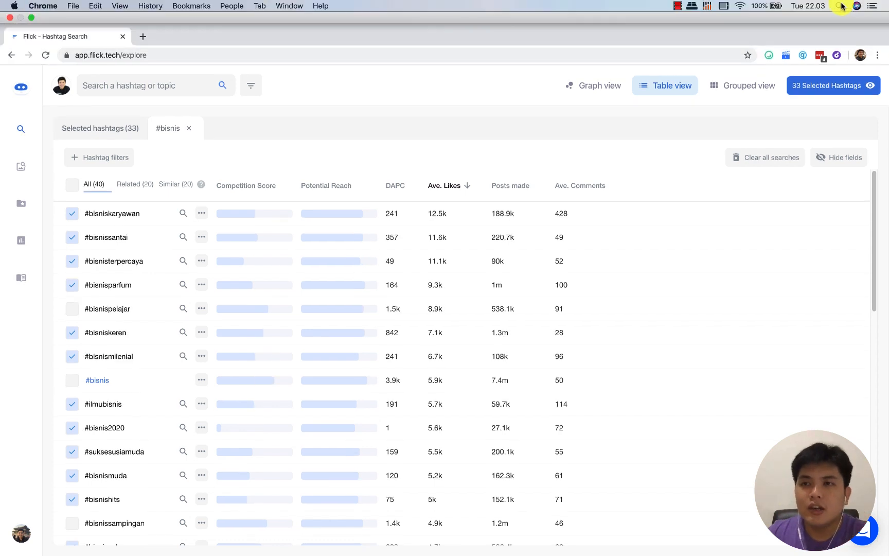
{"action": "left_click", "coordinate": [841, 6]}
{"action": "type", "text": "3900"}
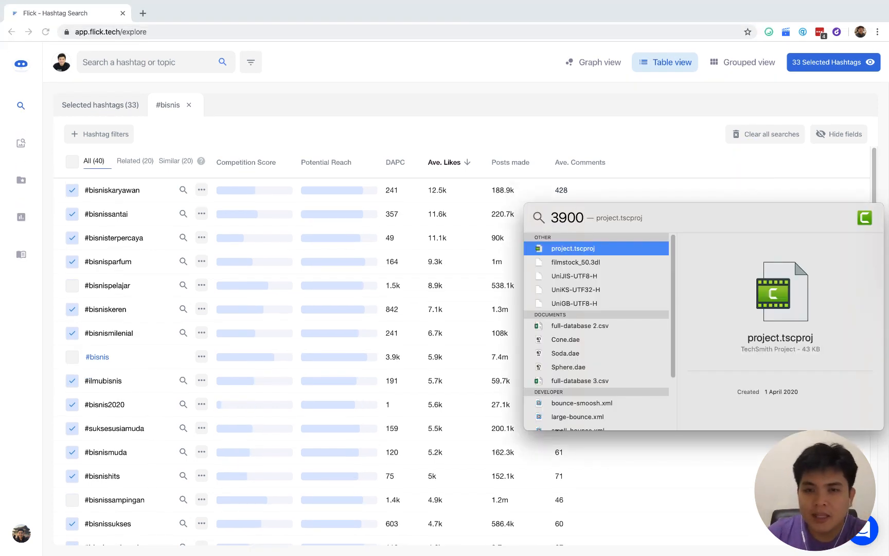
{"action": "type", "text": "/12"}
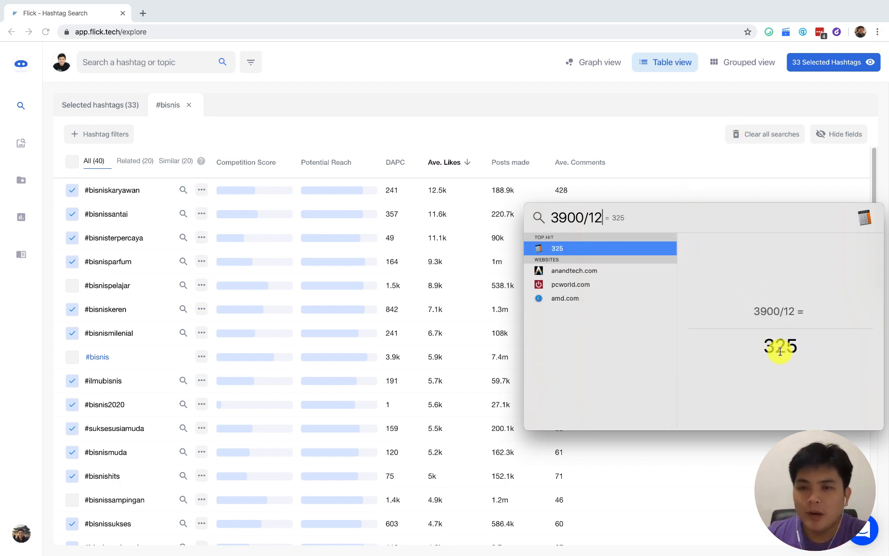
{"action": "key", "text": "super+a"}
{"action": "type", "text": "325/"}
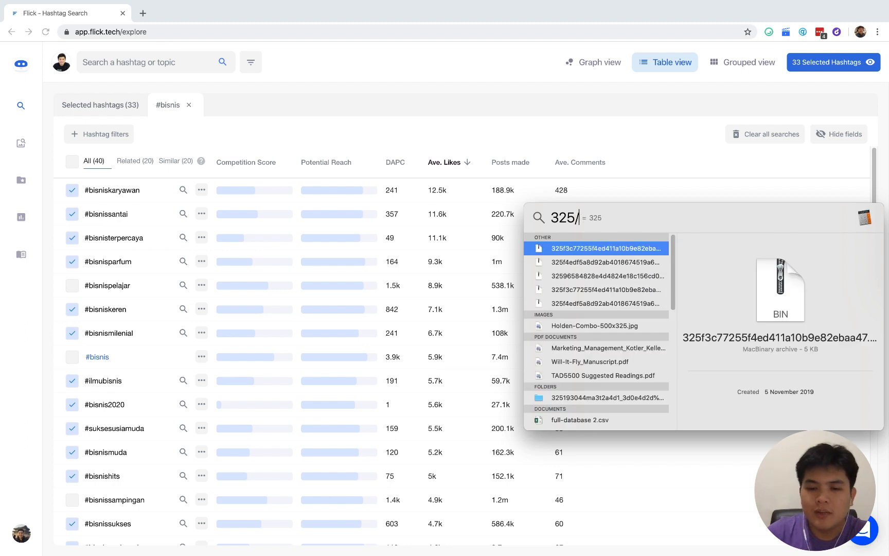
{"action": "type", "text": "60"}
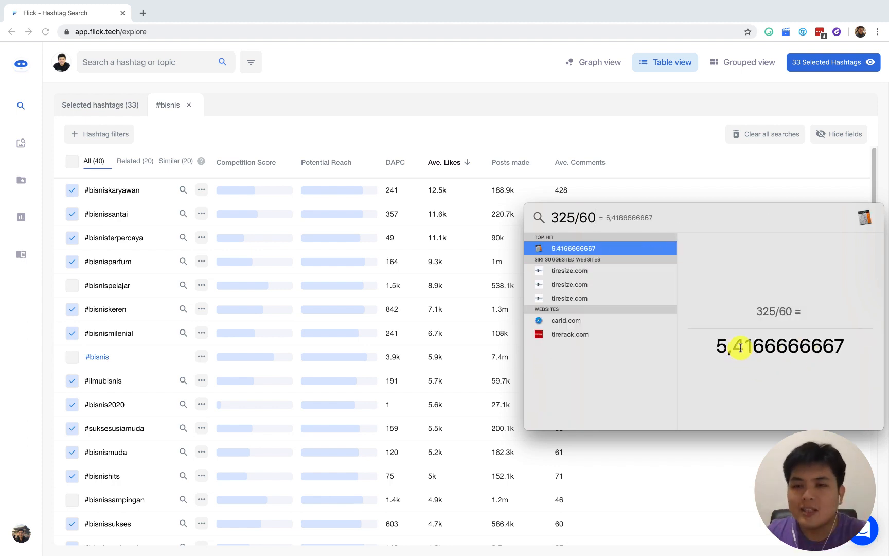
{"action": "key", "text": "super+a"}
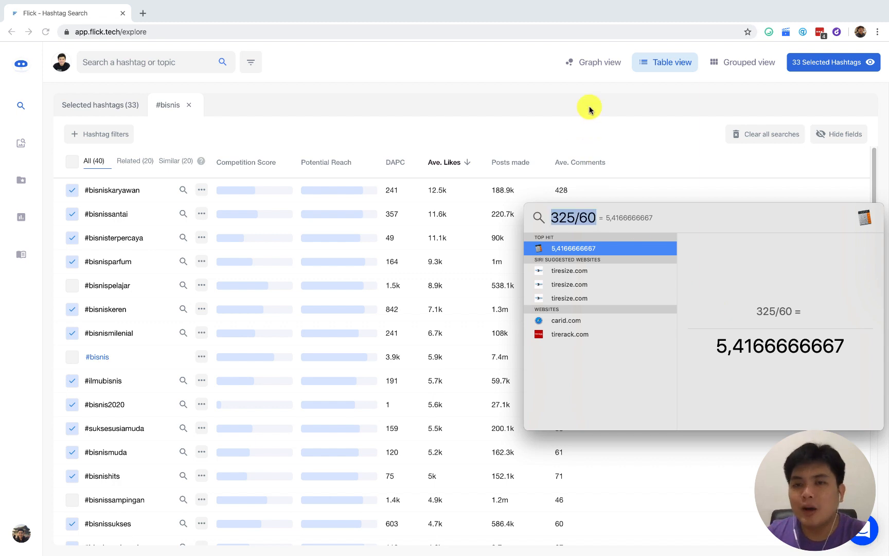
{"action": "key", "text": "BackSpace"}
{"action": "key", "text": "Escape"}
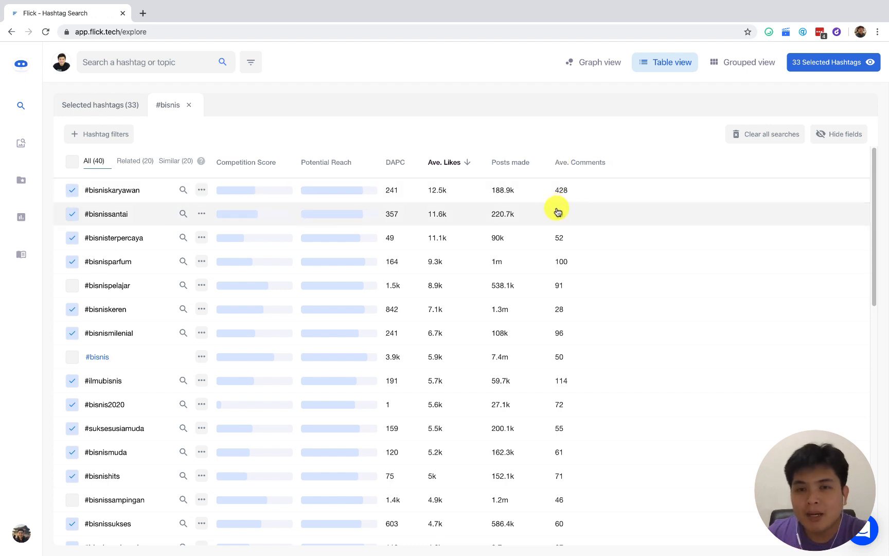
Step: Sort the #bisnis results by average comments in descending order
{"action": "left_click", "coordinate": [569, 166]}
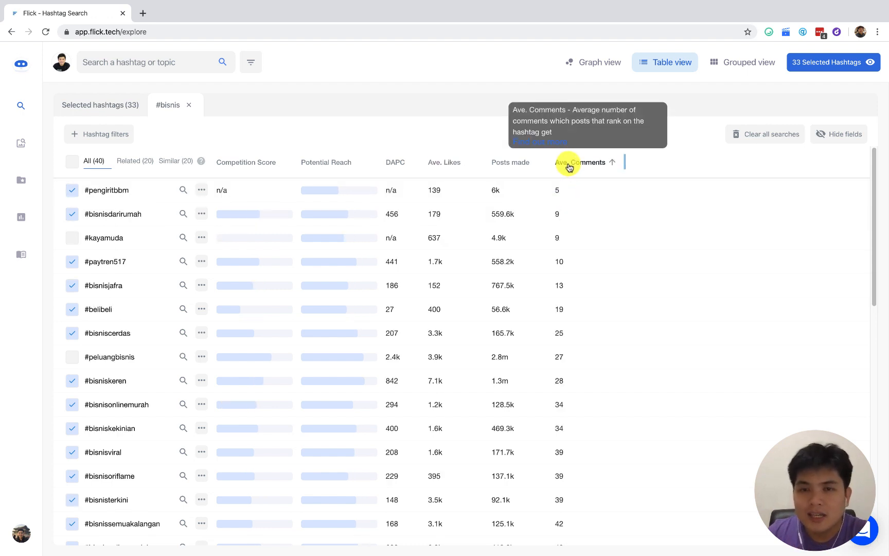
{"action": "left_click", "coordinate": [569, 165]}
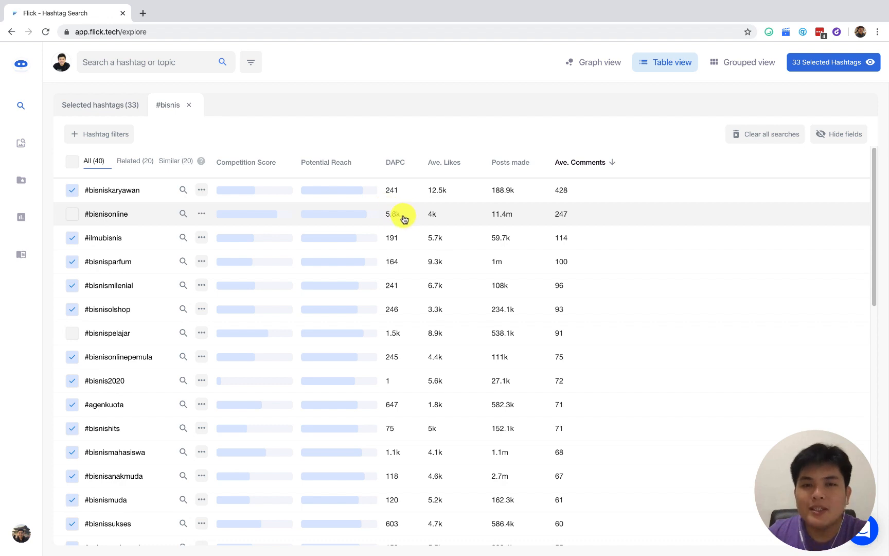
Step: Calculate 5800/12 and 483/60 in Spotlight Search, based on the DAPC of #bisnisonline, and close it
{"action": "key", "text": "super+space"}
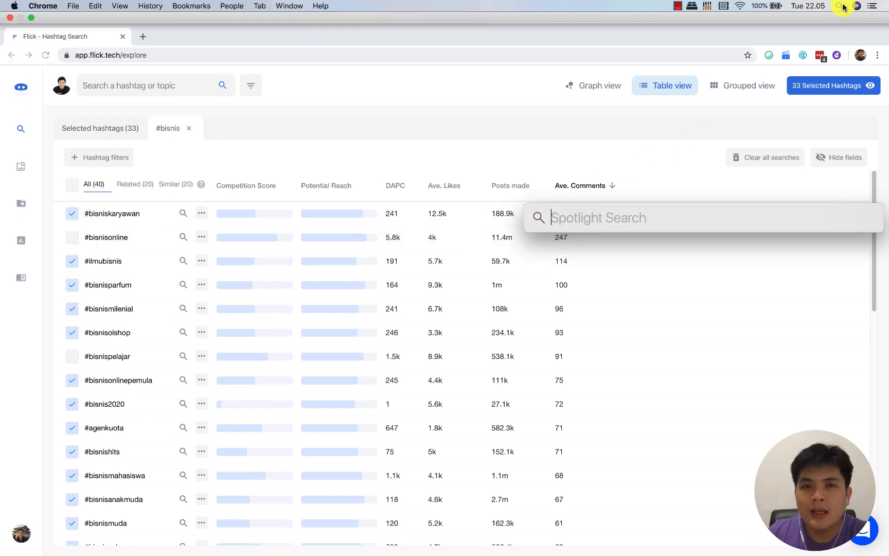
{"action": "type", "text": "5800/12"}
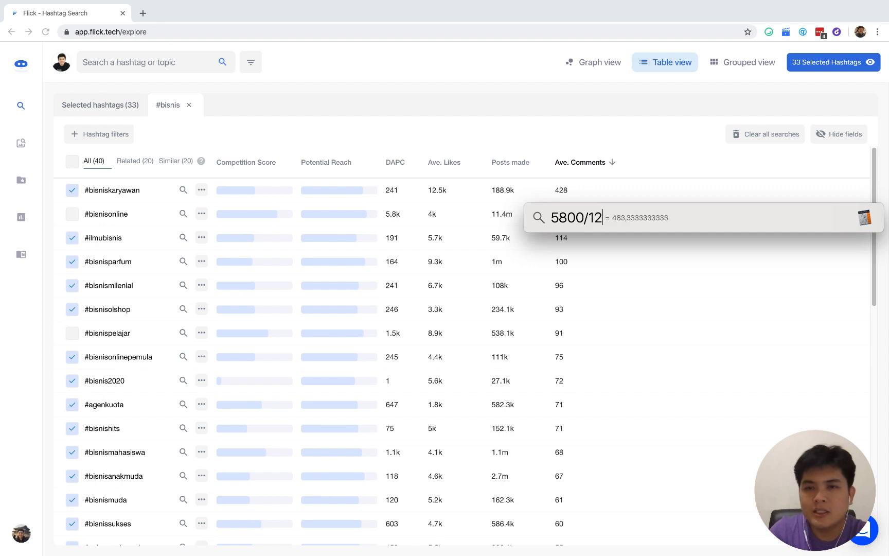
{"action": "key", "text": "super+a"}
{"action": "key", "text": "BackSpace"}
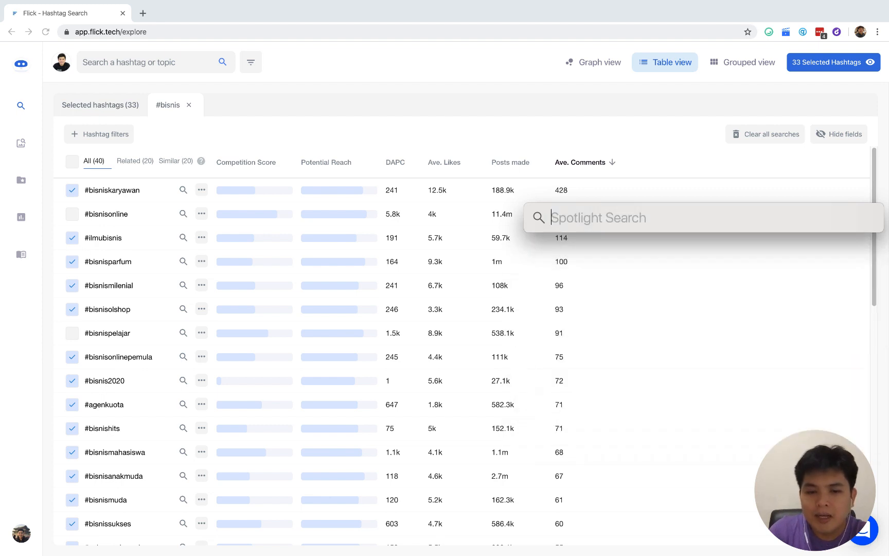
{"action": "type", "text": "483/60"}
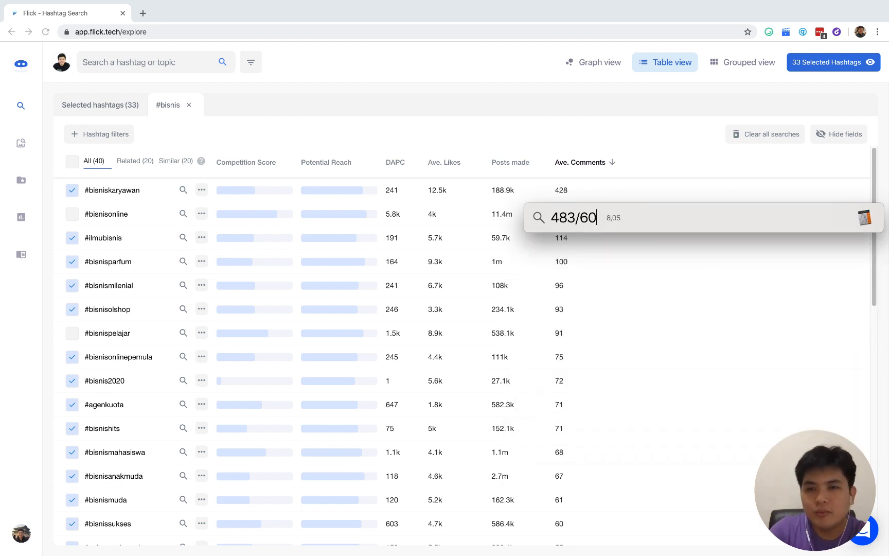
{"action": "key", "text": "super+a"}
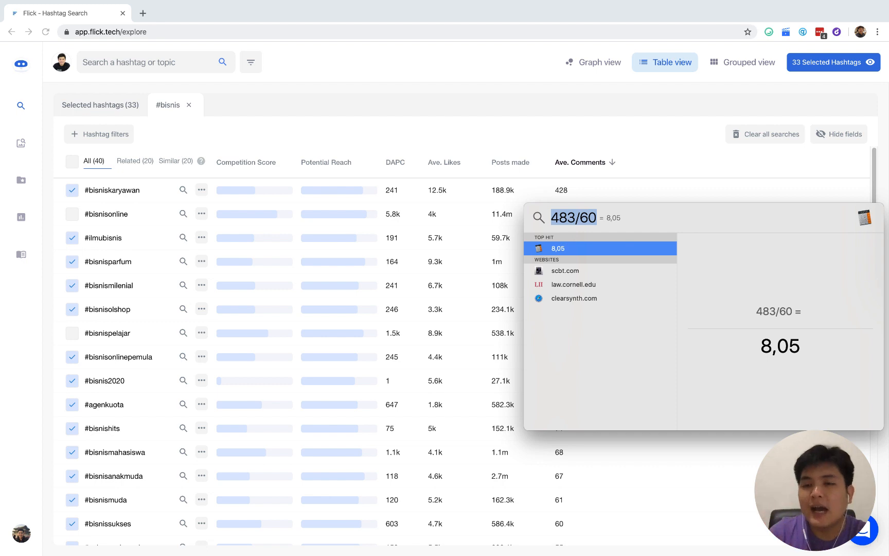
{"action": "key", "text": "BackSpace"}
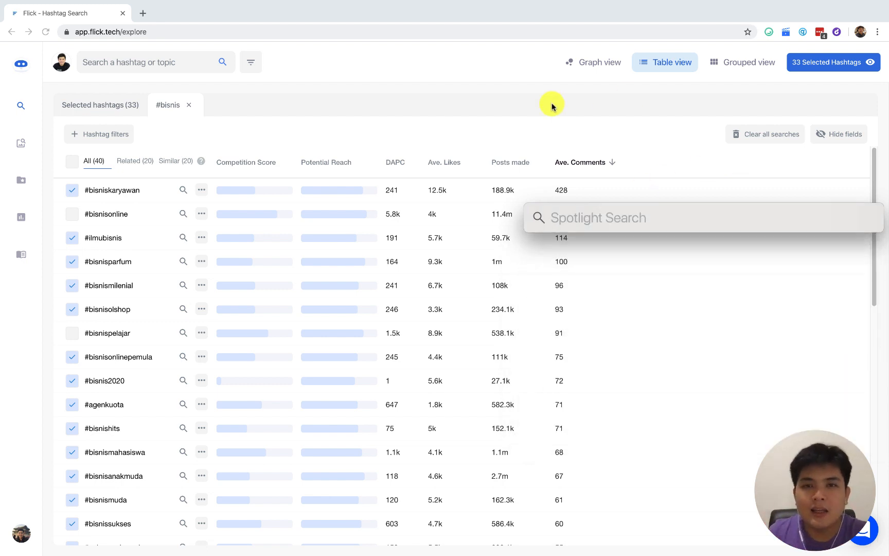
{"action": "key", "text": "Escape"}
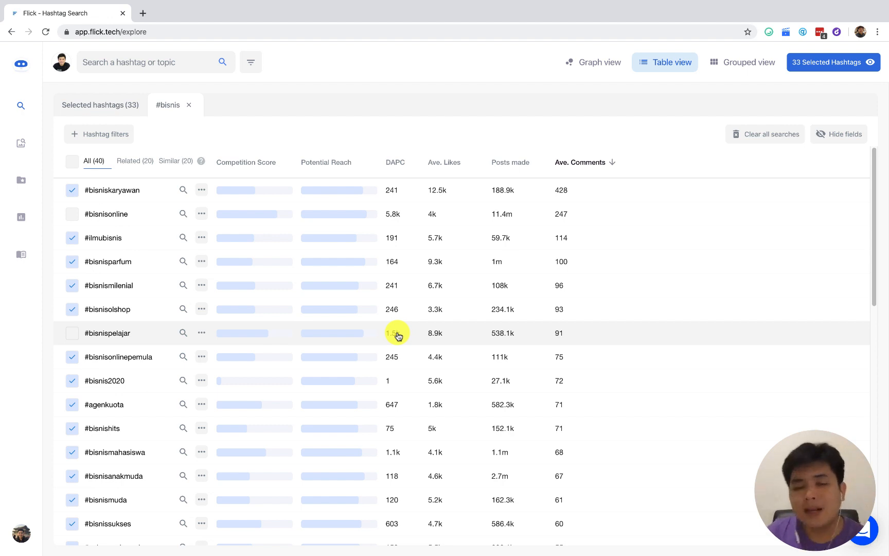
Step: Calculate 800/12 and 66/60 in Spotlight Search as a comparison daily post count, and close it
{"action": "left_click", "coordinate": [842, 4]}
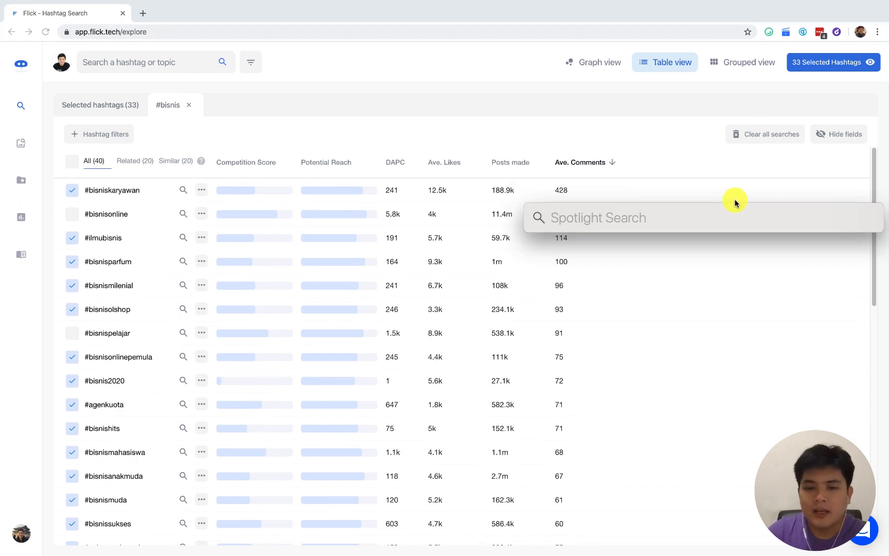
{"action": "type", "text": "800/12"}
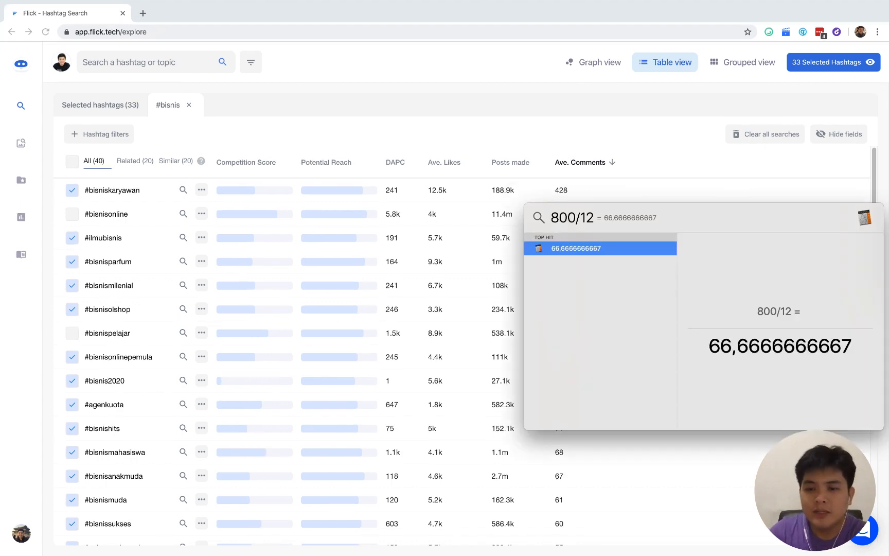
{"action": "key", "text": "super+a"}
{"action": "type", "text": "66"}
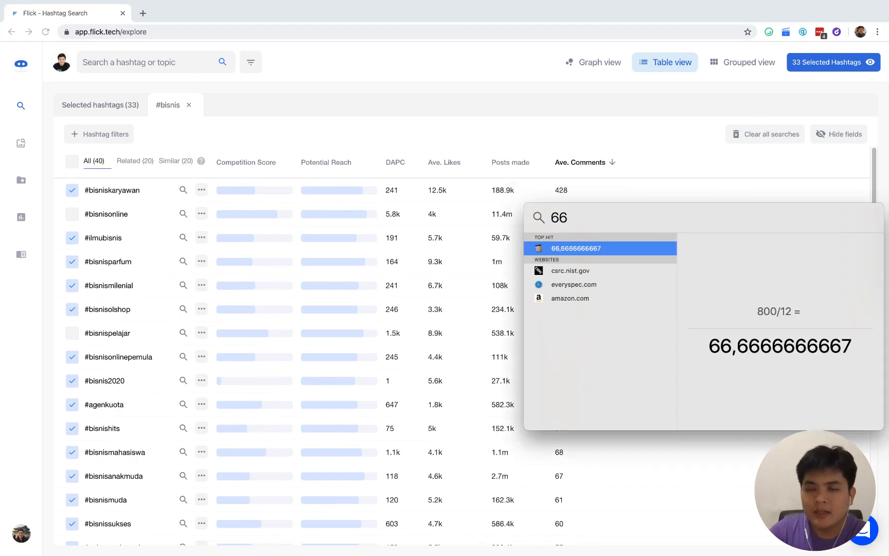
{"action": "type", "text": "/50"}
{"action": "key", "text": "BackSpace"}
{"action": "key", "text": "BackSpace"}
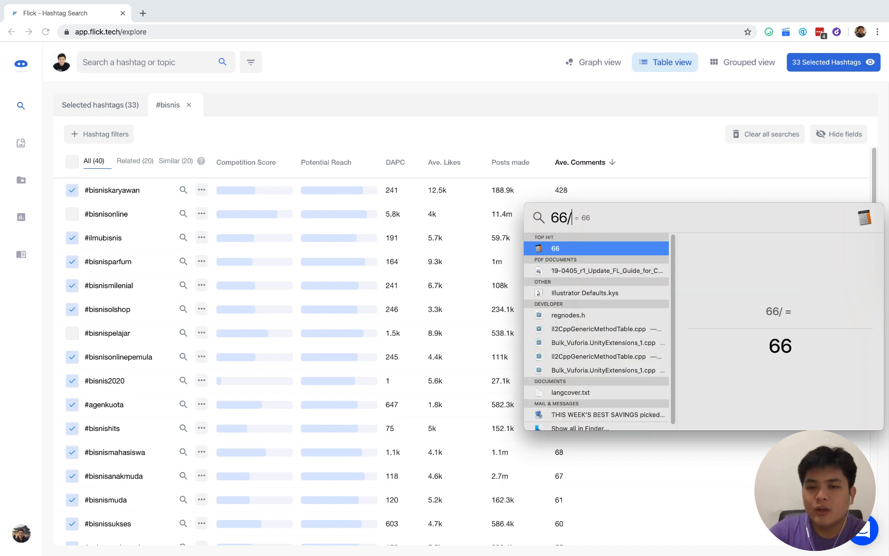
{"action": "type", "text": "60"}
{"action": "key", "text": "super+a"}
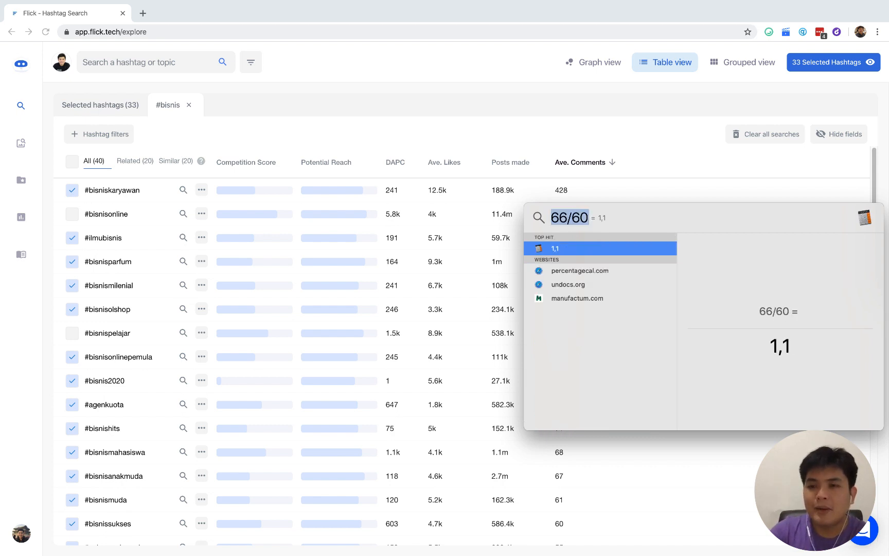
{"action": "key", "text": "BackSpace"}
{"action": "key", "text": "Escape"}
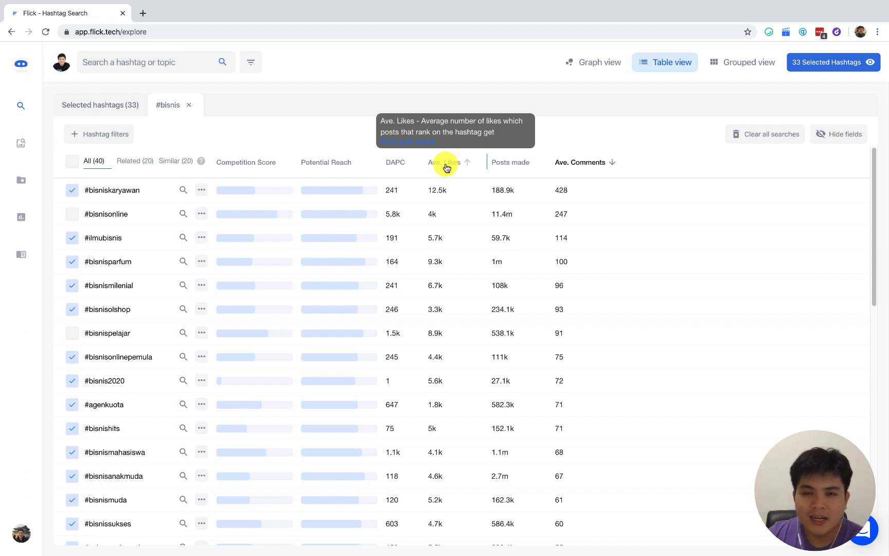
Step: Examine the average likes and average comments of the sorted #bisnis results, returning to the first hashtags
{"action": "scroll", "coordinate": [570, 284], "scroll_direction": "down", "scroll_amount": 1}
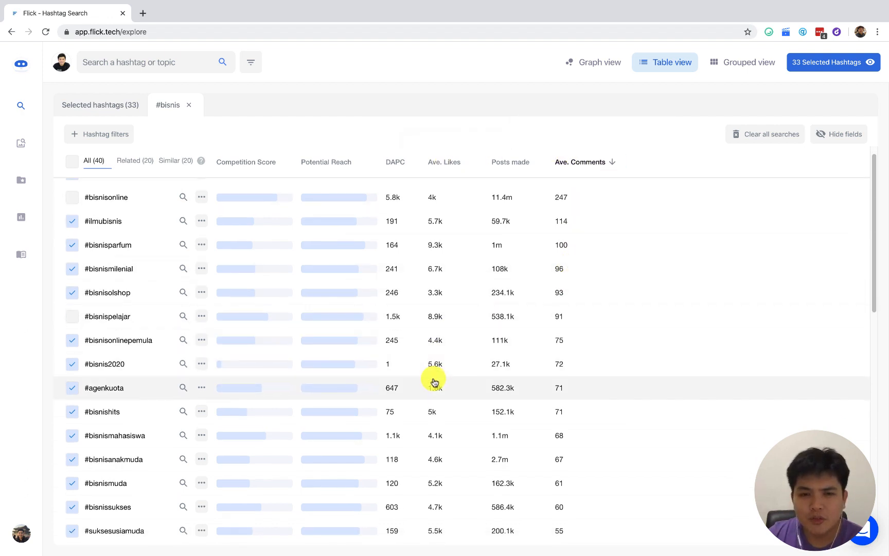
{"action": "scroll", "coordinate": [434, 380], "scroll_direction": "down", "scroll_amount": 2}
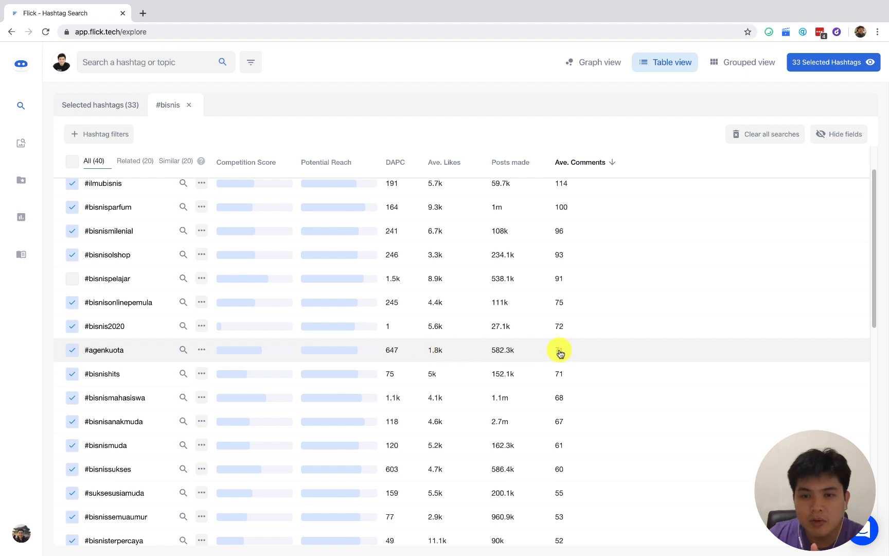
{"action": "scroll", "coordinate": [548, 351], "scroll_direction": "down", "scroll_amount": 2}
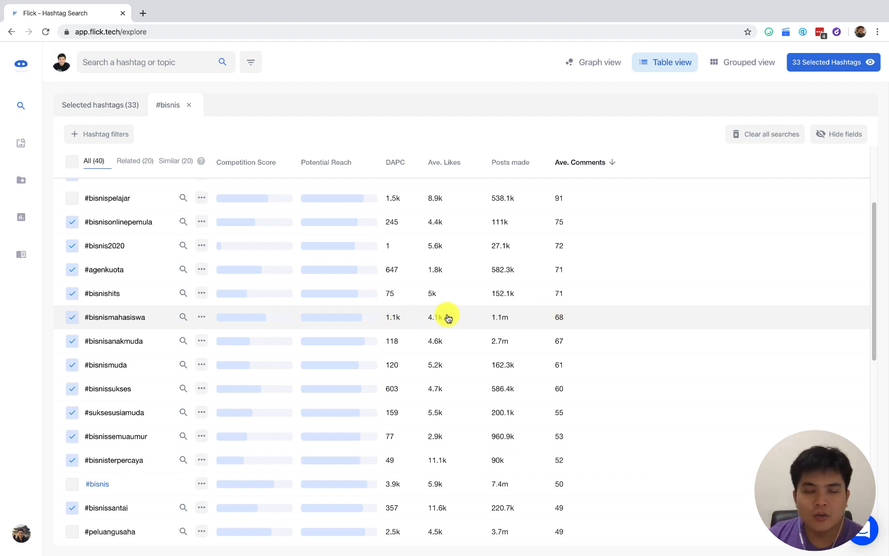
{"action": "scroll", "coordinate": [455, 332], "scroll_direction": "up", "scroll_amount": 3}
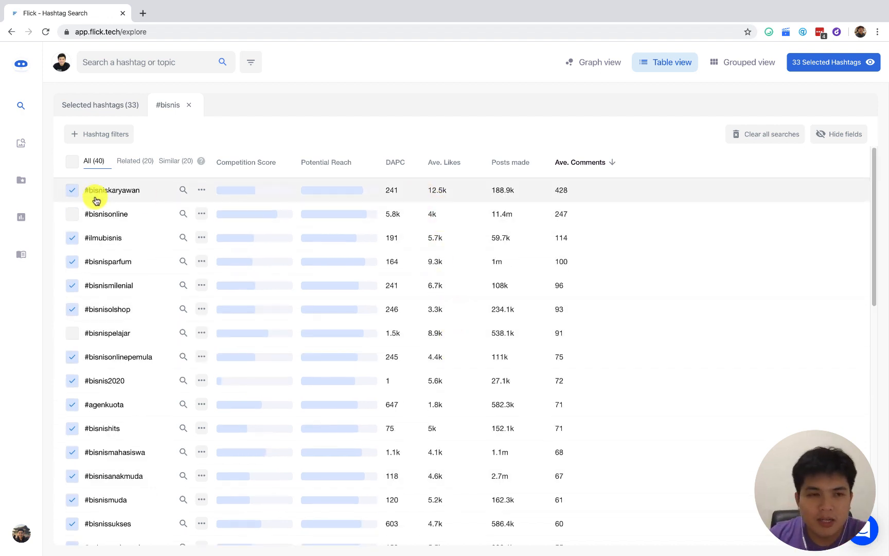
{"action": "mouse_move", "coordinate": [85, 200]}
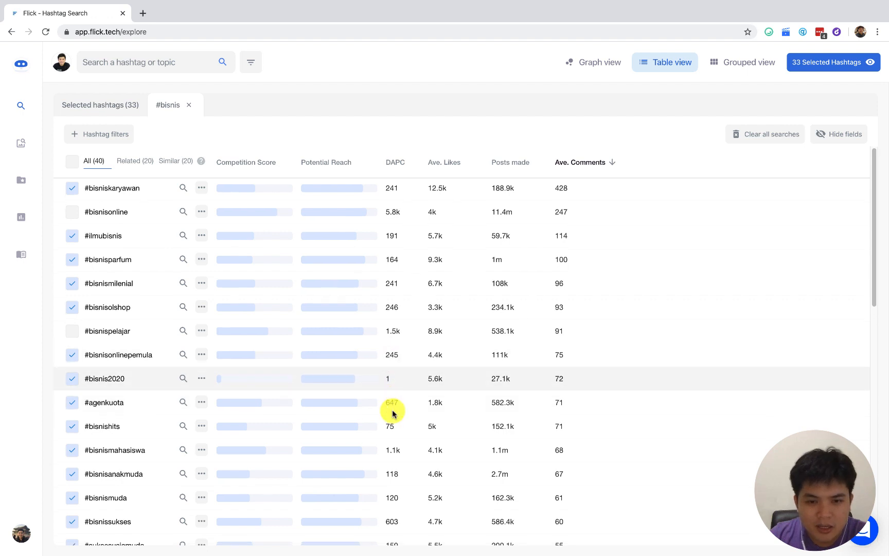
Step: Deselect #bisnismahasiswa and check the DAPC of the remaining #bisnis results
{"action": "left_click", "coordinate": [85, 455]}
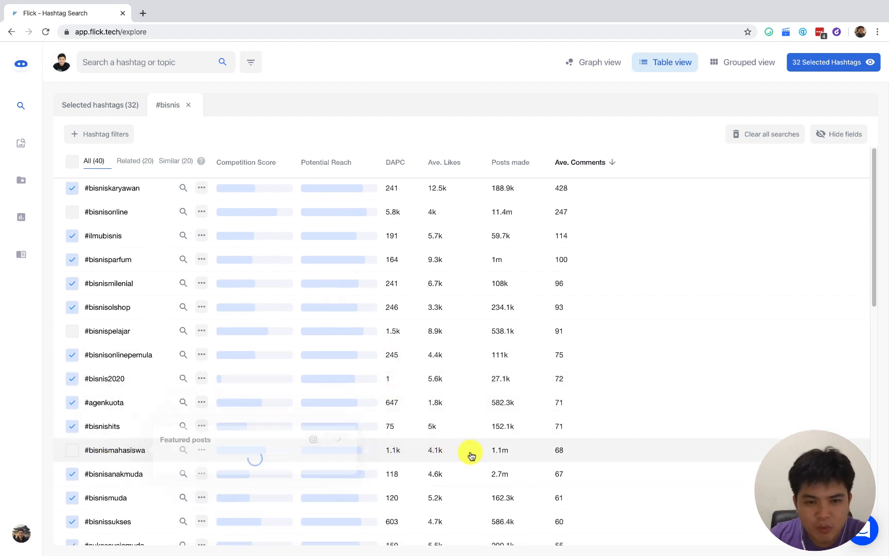
{"action": "scroll", "coordinate": [468, 453], "scroll_direction": "down", "scroll_amount": 2}
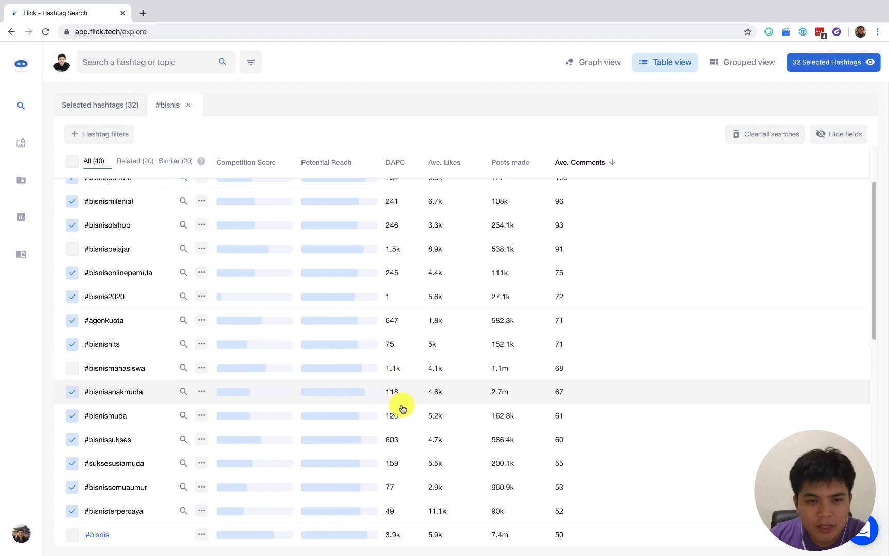
{"action": "scroll", "coordinate": [403, 478], "scroll_direction": "down", "scroll_amount": 3}
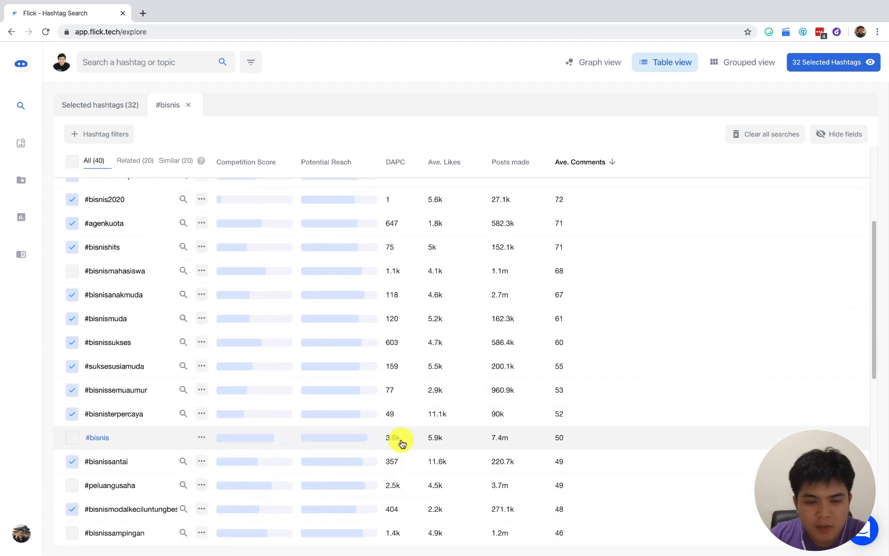
{"action": "scroll", "coordinate": [400, 488], "scroll_direction": "down", "scroll_amount": 3}
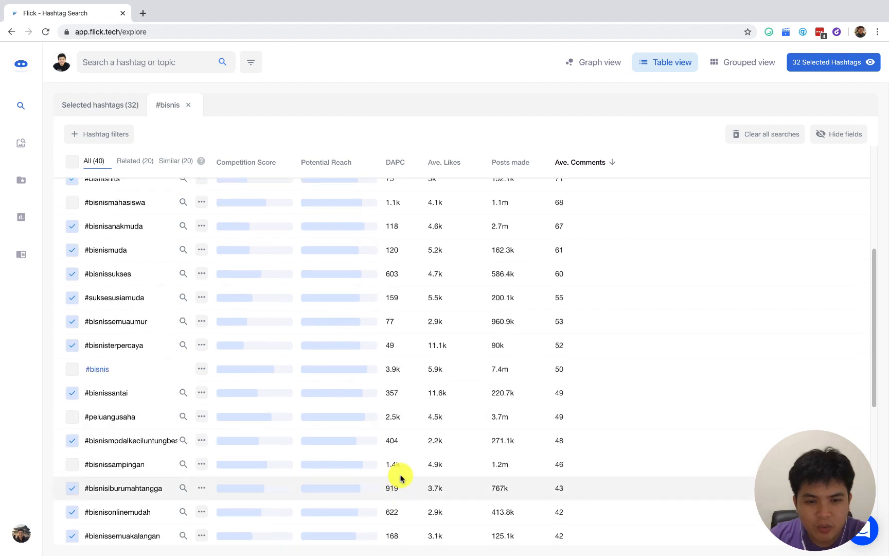
{"action": "scroll", "coordinate": [398, 474], "scroll_direction": "down", "scroll_amount": 3}
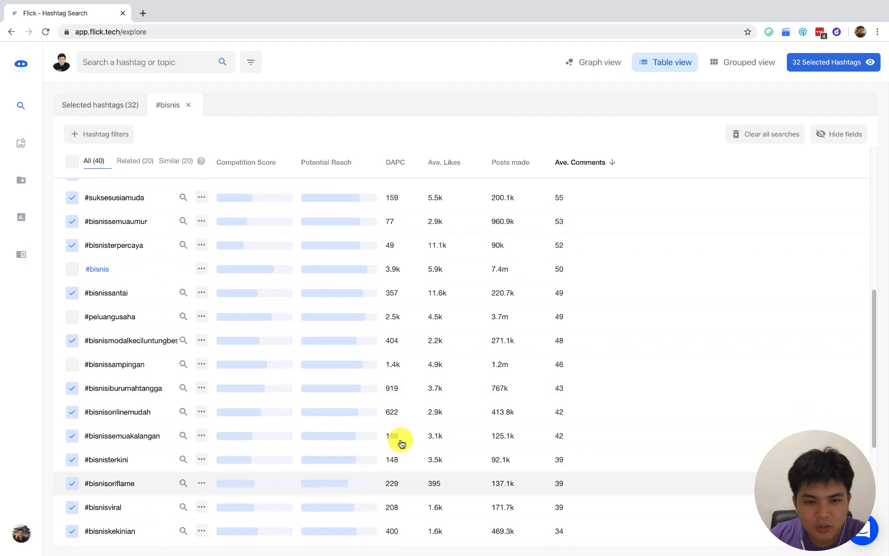
{"action": "scroll", "coordinate": [400, 411], "scroll_direction": "down", "scroll_amount": 3}
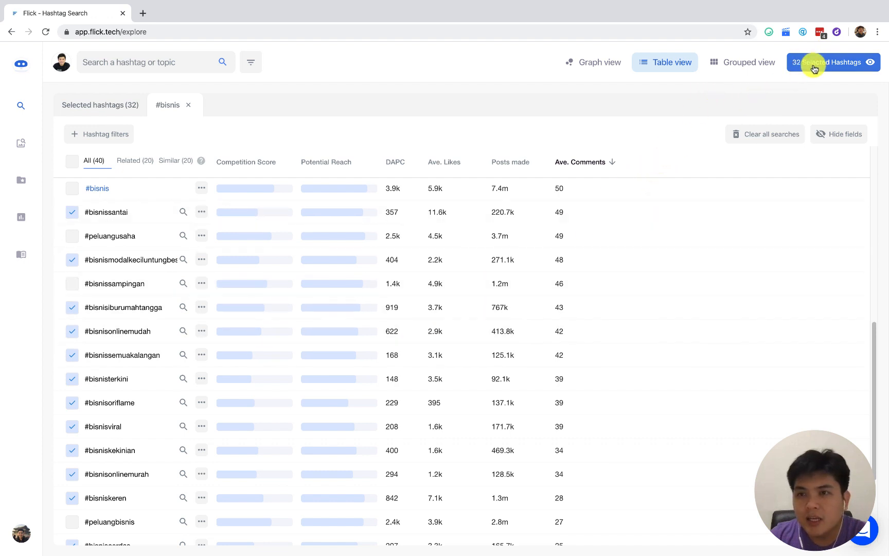
{"action": "scroll", "coordinate": [412, 376], "scroll_direction": "down", "scroll_amount": 2}
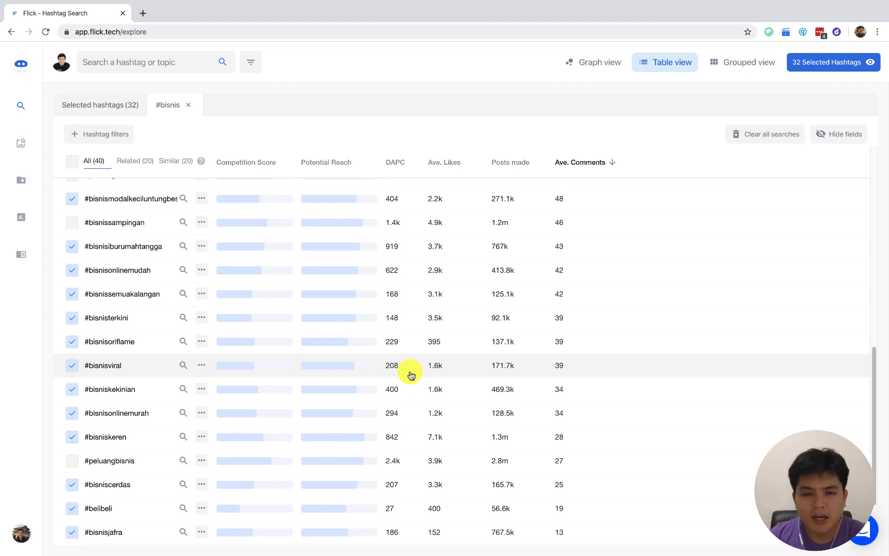
Step: Deselect #pengiritbbm, #bisnisdarirumah, #paytren517, #bisnisjafra and #belibeli among the results with the fewest average comments, keeping #bisniscerdas selected
{"action": "scroll", "coordinate": [414, 434], "scroll_direction": "down", "scroll_amount": 2}
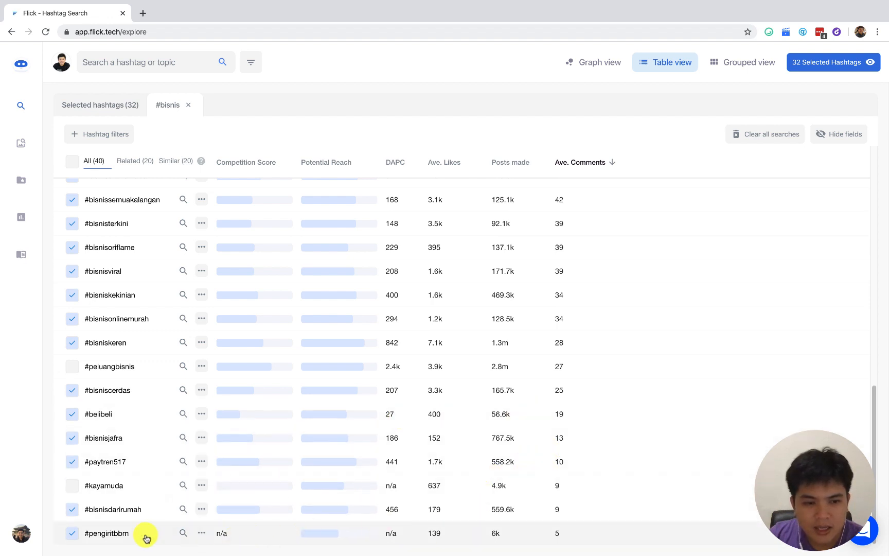
{"action": "left_click", "coordinate": [76, 534]}
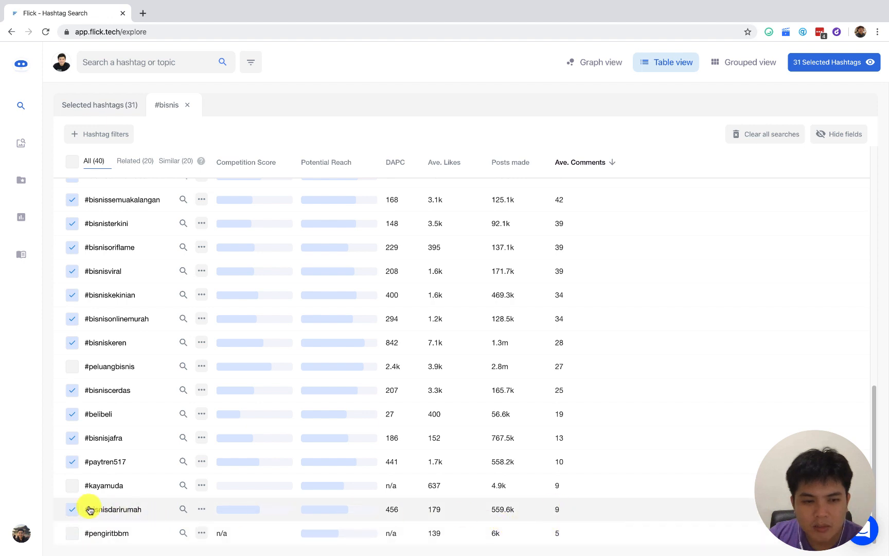
{"action": "left_click", "coordinate": [69, 511]}
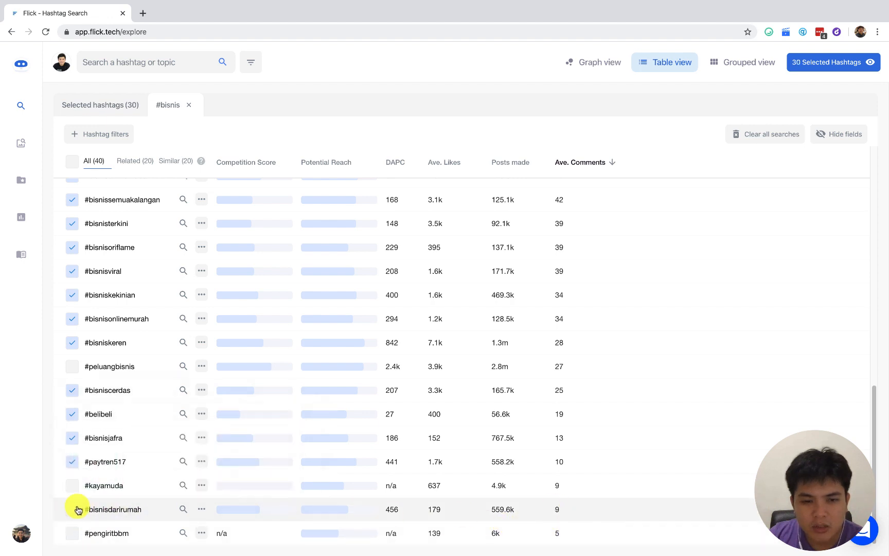
{"action": "left_click", "coordinate": [72, 461]}
{"action": "left_click", "coordinate": [72, 439]}
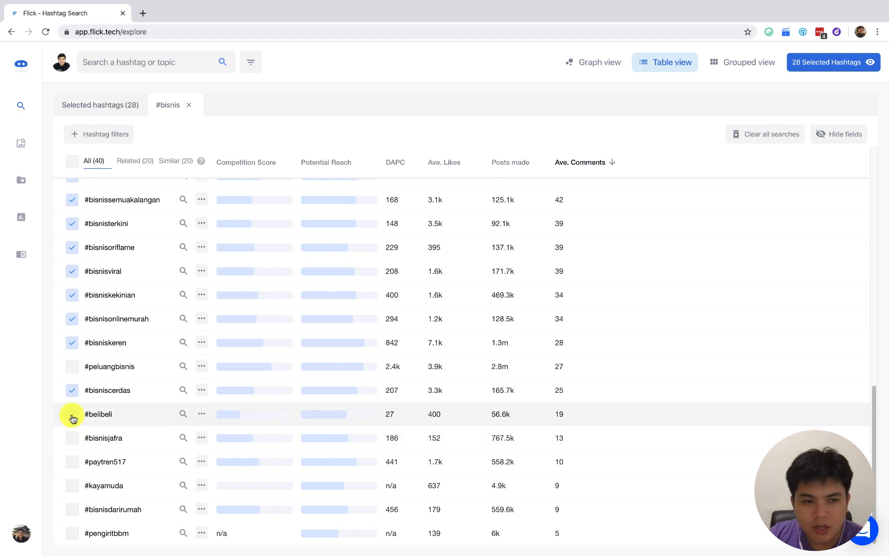
{"action": "left_click", "coordinate": [74, 392]}
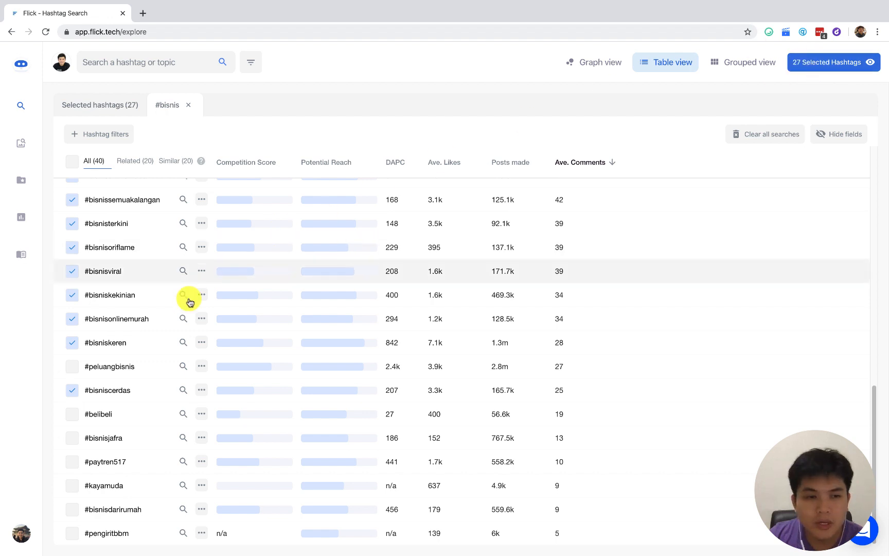
{"action": "left_click", "coordinate": [72, 391]}
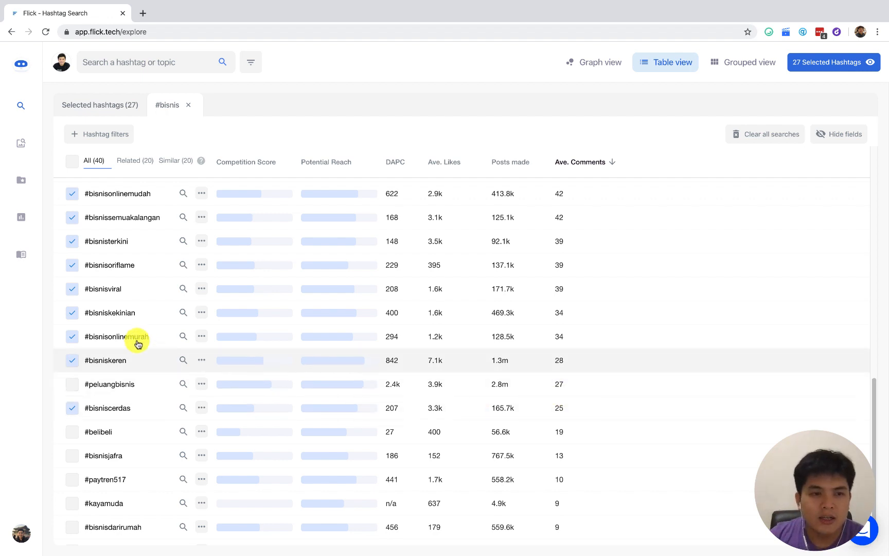
Step: Preview the featured posts of #bisnisoriflame and deselect that hashtag, keeping #bisnisviral selected
{"action": "mouse_move", "coordinate": [98, 265]}
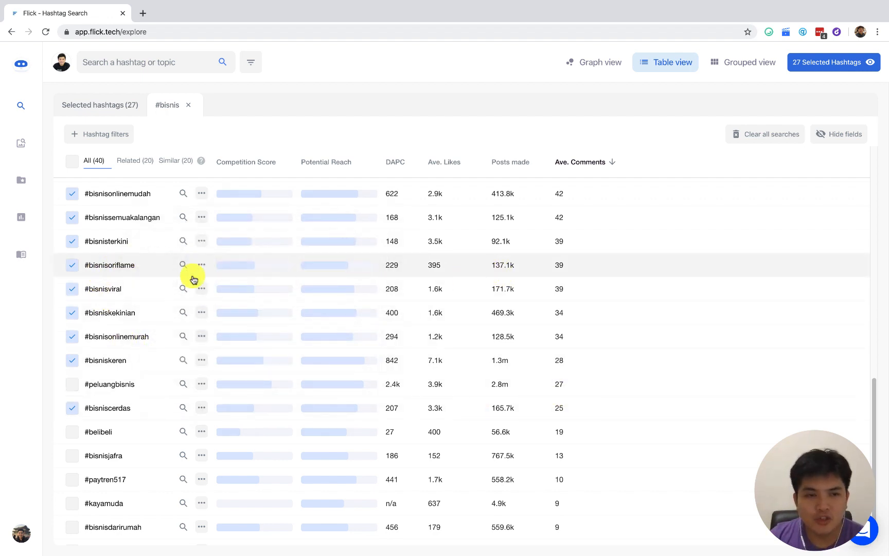
{"action": "mouse_move", "coordinate": [140, 267]}
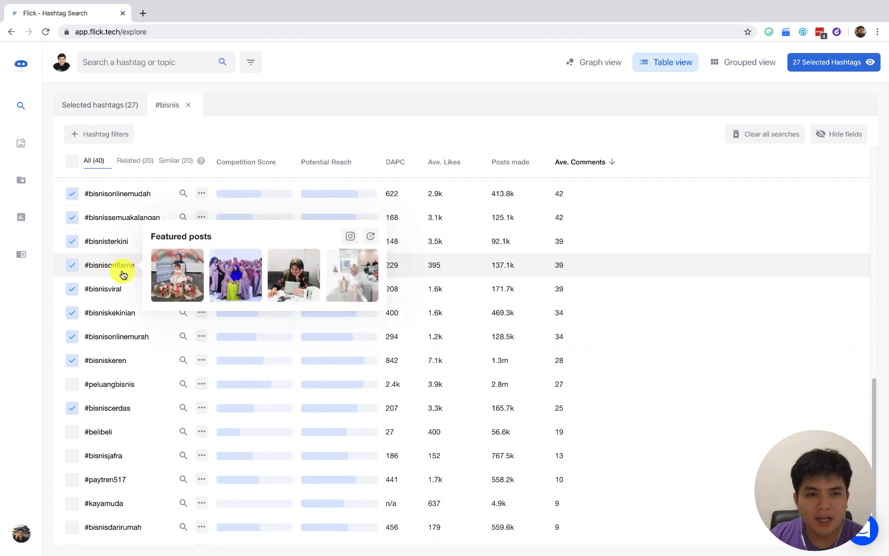
{"action": "left_click", "coordinate": [73, 266]}
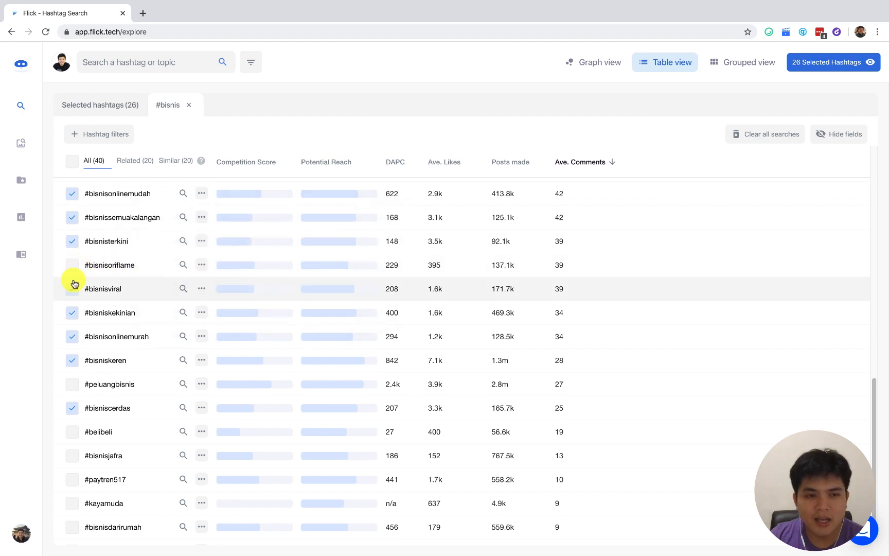
{"action": "left_click", "coordinate": [75, 288]}
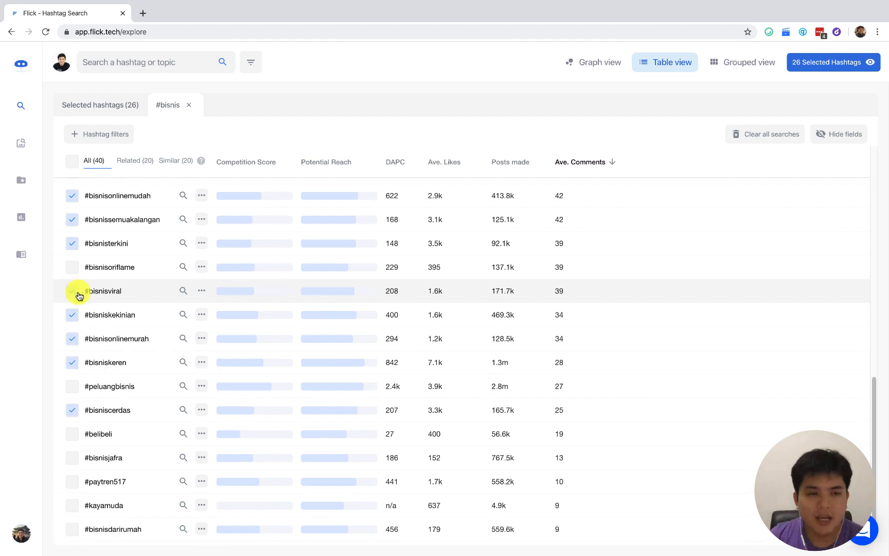
Step: Check the remaining selected hashtags for relevance and deselect #bisnisparfum and #agenkuota
{"action": "scroll", "coordinate": [79, 297], "scroll_direction": "up", "scroll_amount": 1}
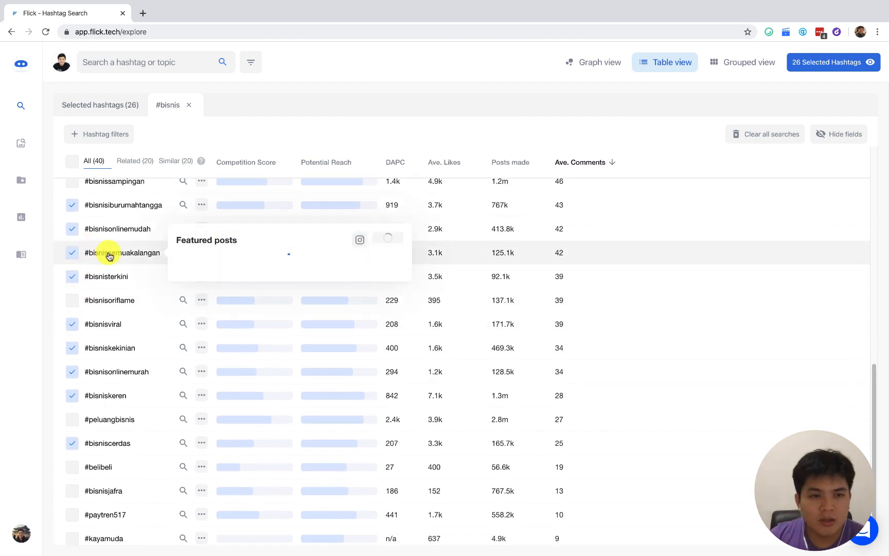
{"action": "scroll", "coordinate": [92, 254], "scroll_direction": "up", "scroll_amount": 2}
{"action": "scroll", "coordinate": [117, 257], "scroll_direction": "up", "scroll_amount": 6}
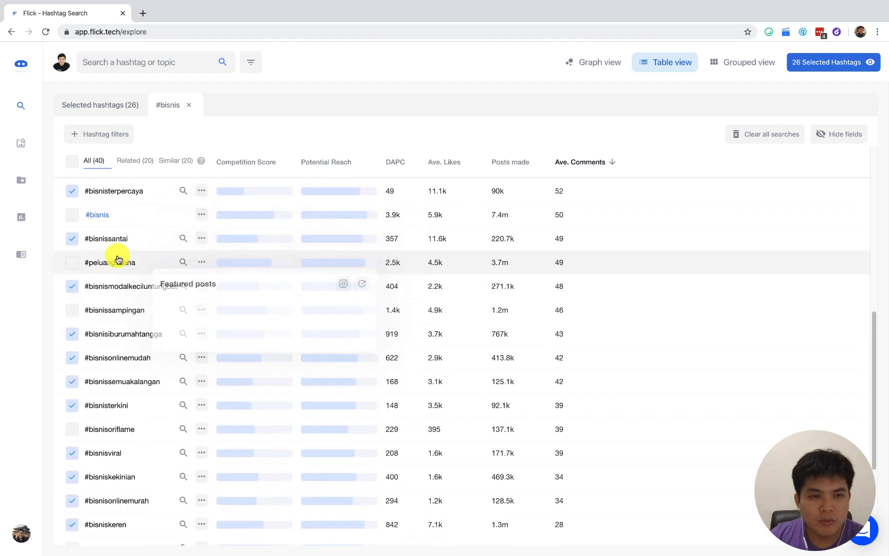
{"action": "scroll", "coordinate": [121, 368], "scroll_direction": "up", "scroll_amount": 3}
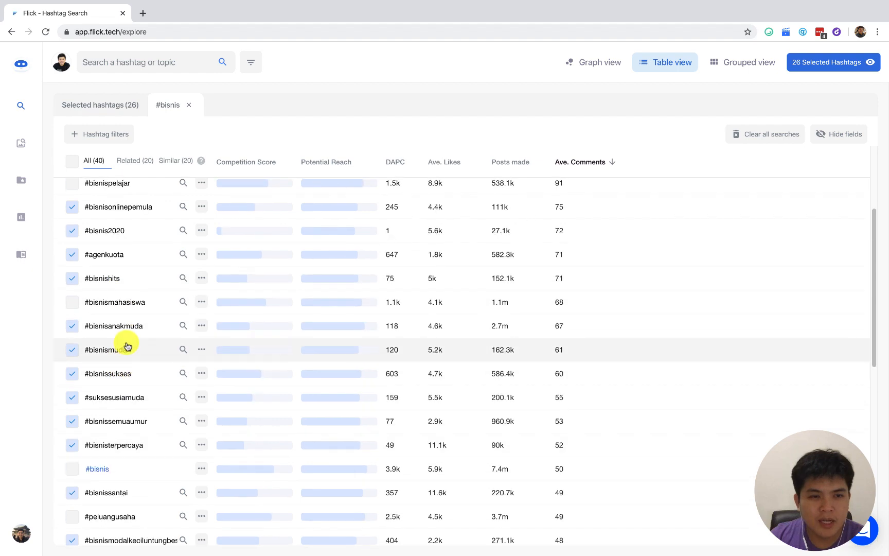
{"action": "mouse_move", "coordinate": [121, 291]}
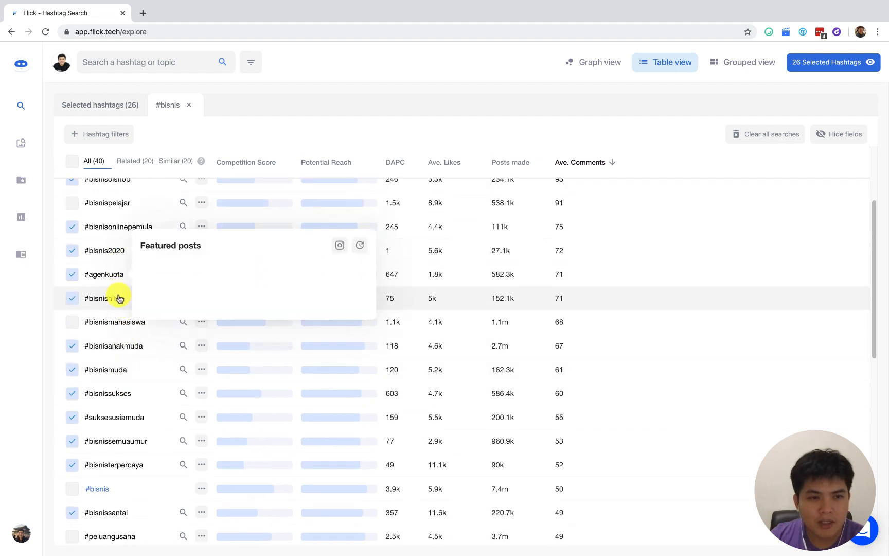
{"action": "scroll", "coordinate": [116, 281], "scroll_direction": "up", "scroll_amount": 1}
{"action": "scroll", "coordinate": [115, 264], "scroll_direction": "up", "scroll_amount": 3}
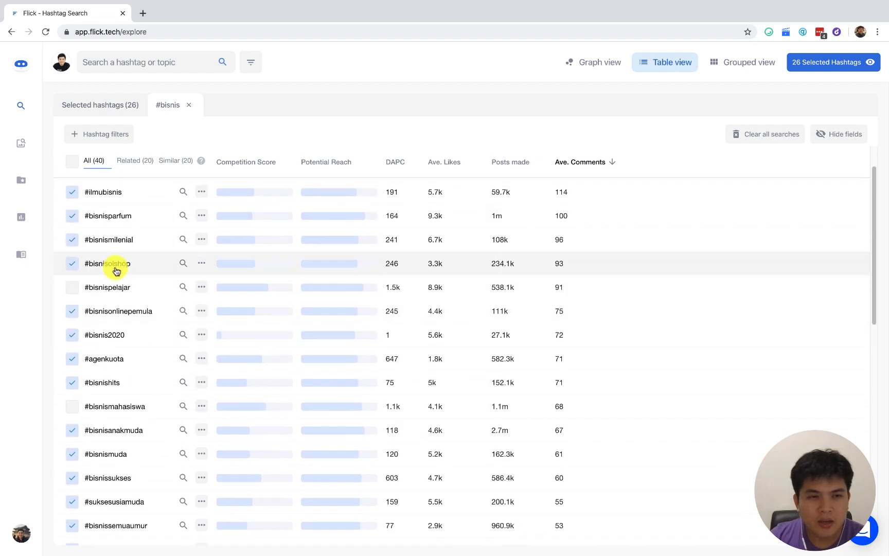
{"action": "mouse_move", "coordinate": [81, 217]}
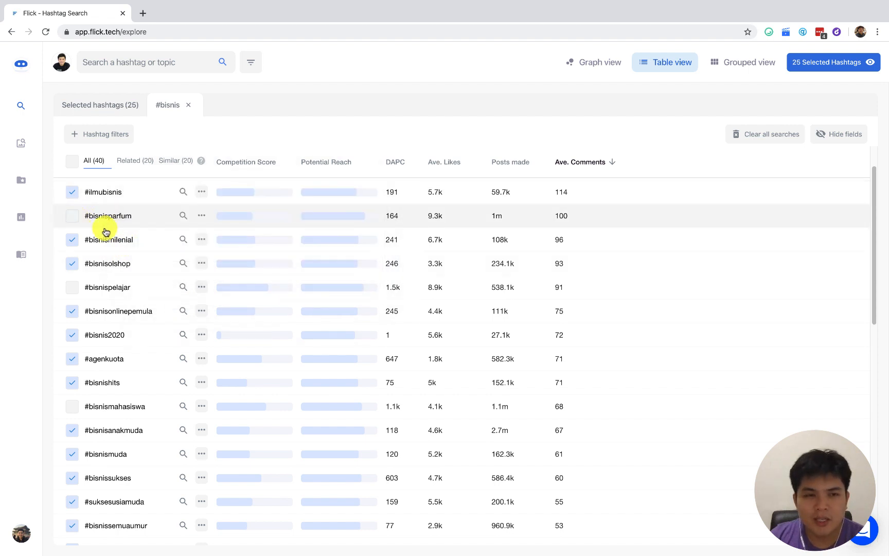
{"action": "scroll", "coordinate": [131, 298], "scroll_direction": "up", "scroll_amount": 2}
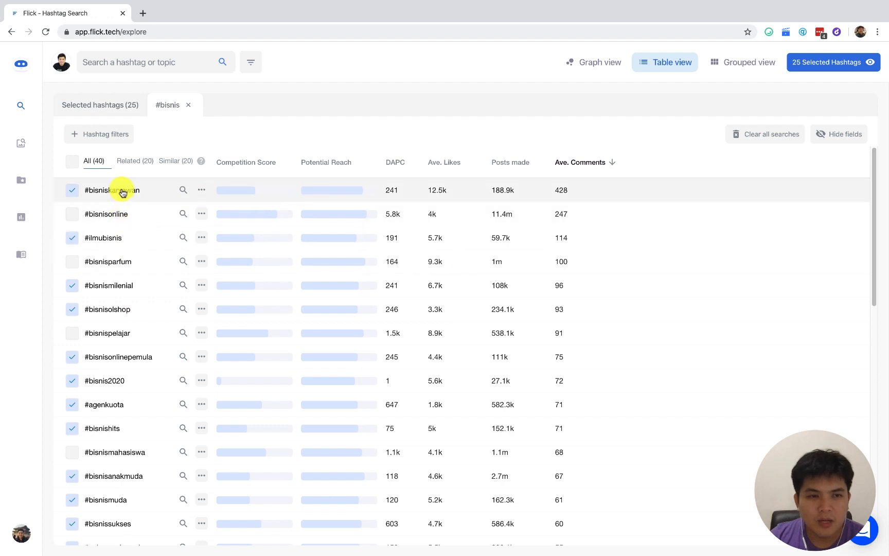
{"action": "scroll", "coordinate": [129, 365], "scroll_direction": "down", "scroll_amount": 3}
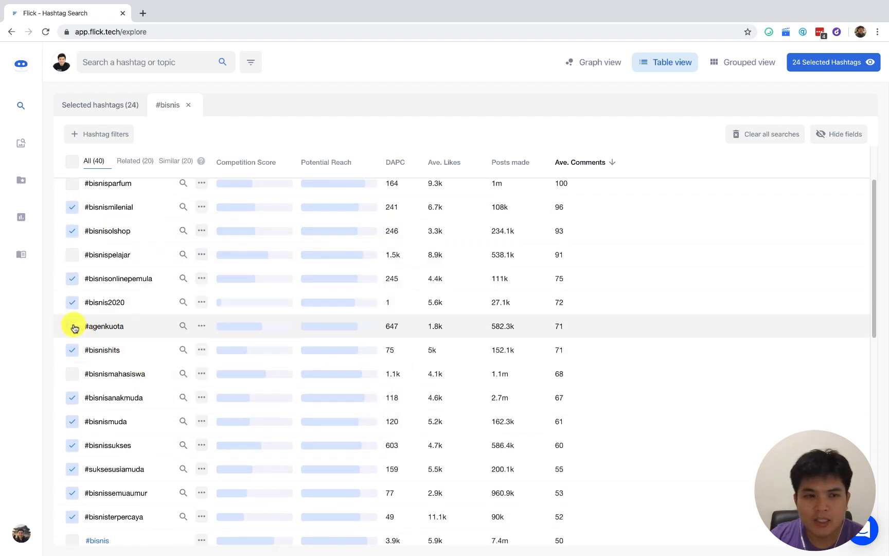
Step: Review the rest of the #bisnis results for any other selected hashtags that do not fit
{"action": "scroll", "coordinate": [126, 381], "scroll_direction": "down", "scroll_amount": 2}
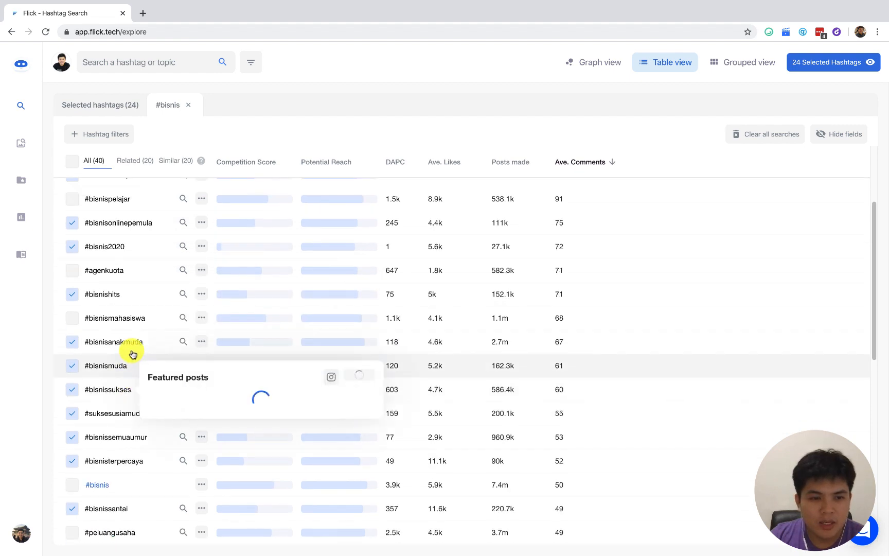
{"action": "scroll", "coordinate": [128, 366], "scroll_direction": "down", "scroll_amount": 3}
{"action": "scroll", "coordinate": [128, 368], "scroll_direction": "down", "scroll_amount": 3}
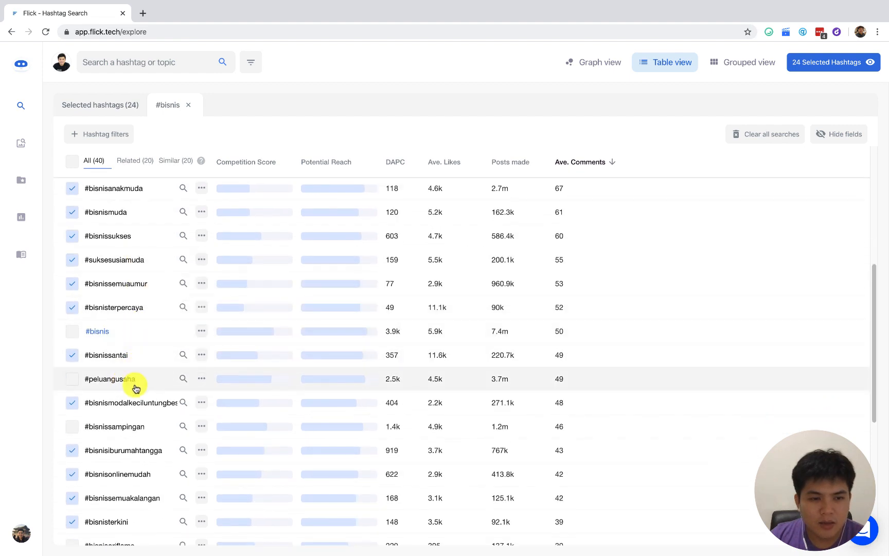
{"action": "scroll", "coordinate": [138, 424], "scroll_direction": "down", "scroll_amount": 6}
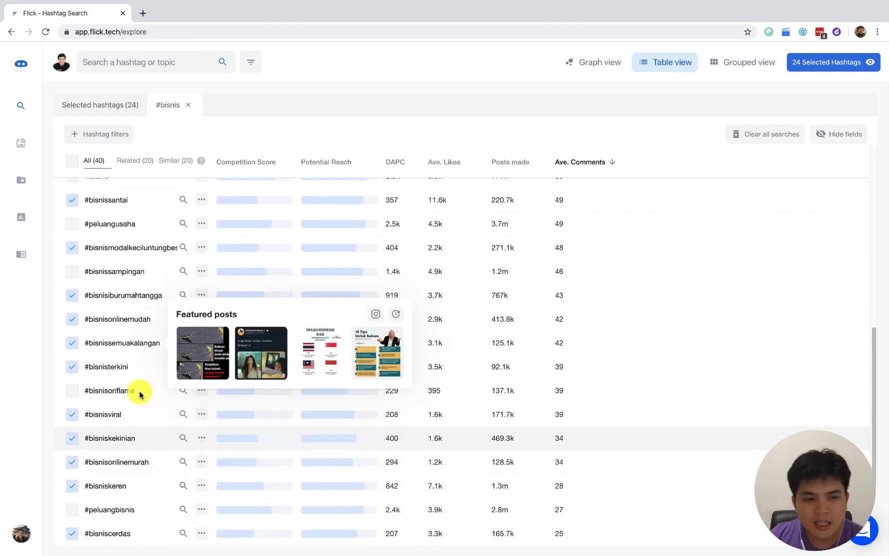
{"action": "scroll", "coordinate": [153, 329], "scroll_direction": "down", "scroll_amount": 5}
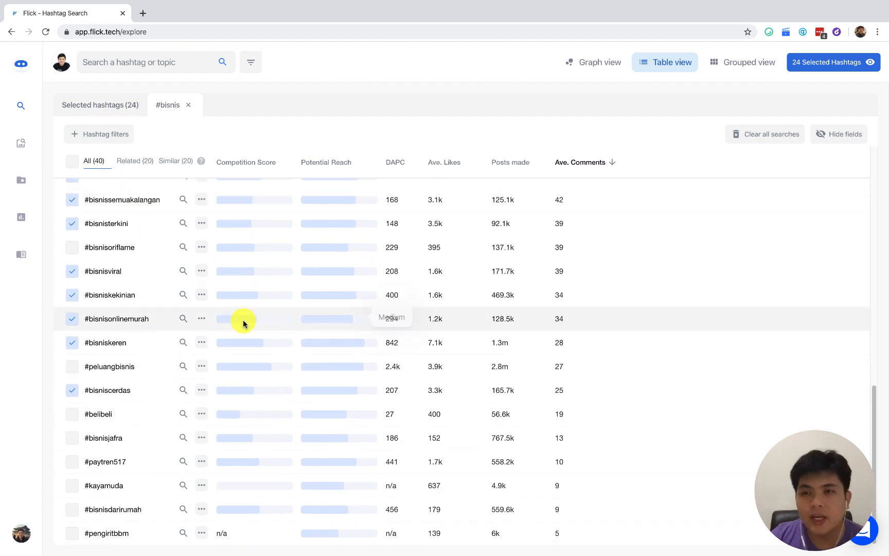
{"action": "scroll", "coordinate": [245, 322], "scroll_direction": "up", "scroll_amount": 18}
{"action": "scroll", "coordinate": [246, 321], "scroll_direction": "up", "scroll_amount": 3}
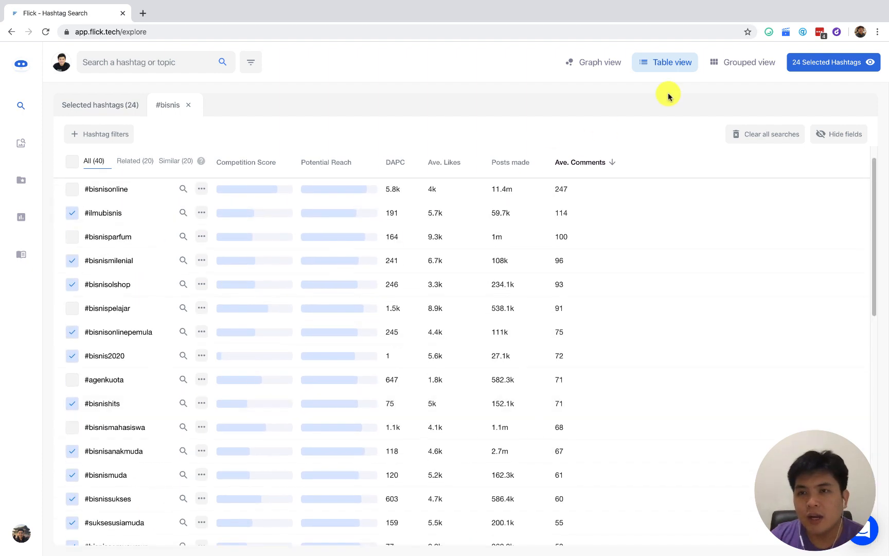
Step: Add the selected hashtags to a new collection named #bisnis
{"action": "left_click", "coordinate": [836, 67]}
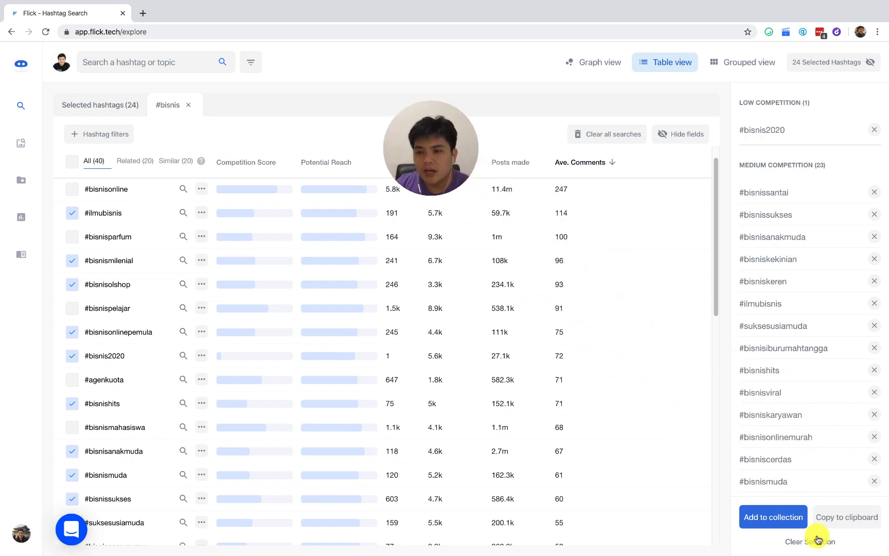
{"action": "left_click", "coordinate": [792, 519]}
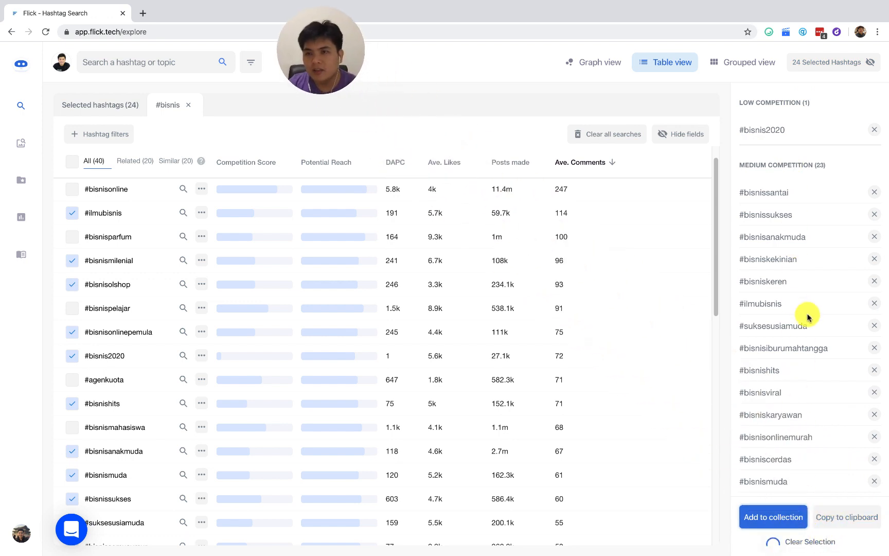
{"action": "left_click", "coordinate": [772, 485]}
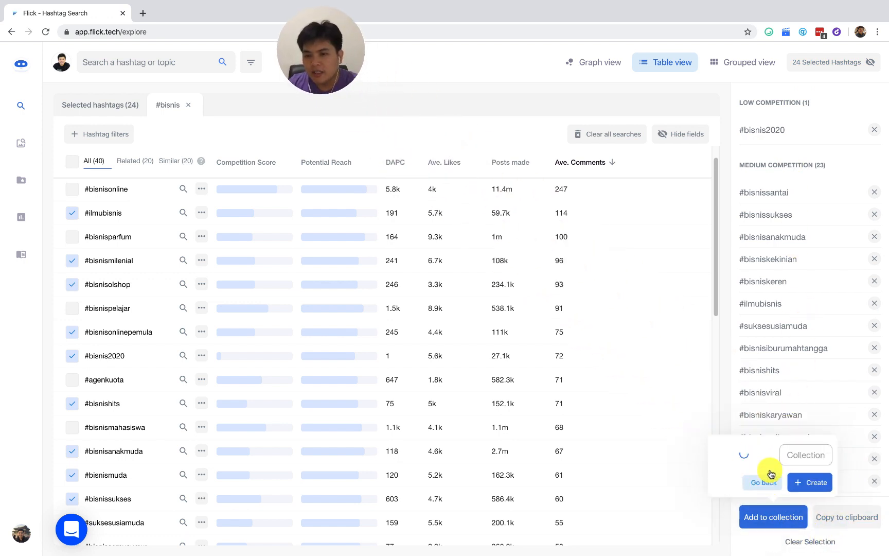
{"action": "type", "text": "#bisnis"}
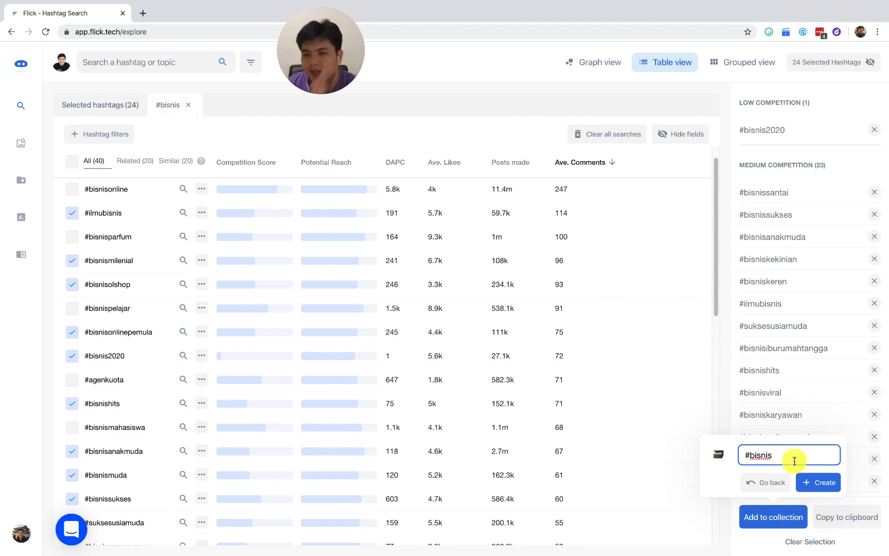
{"action": "left_click", "coordinate": [809, 481]}
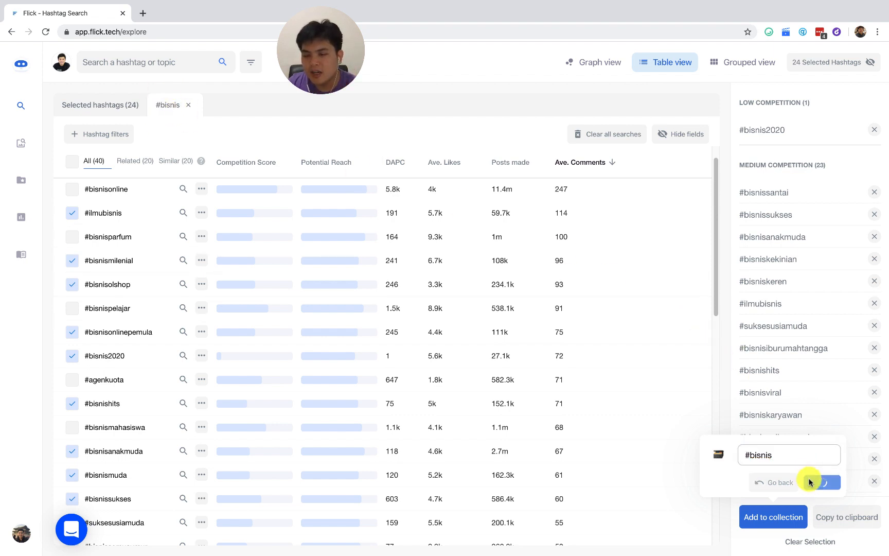
Step: Copy the 24 selected hashtags to the clipboard and open flocked.app/home in a new browser tab
{"action": "left_click", "coordinate": [840, 523]}
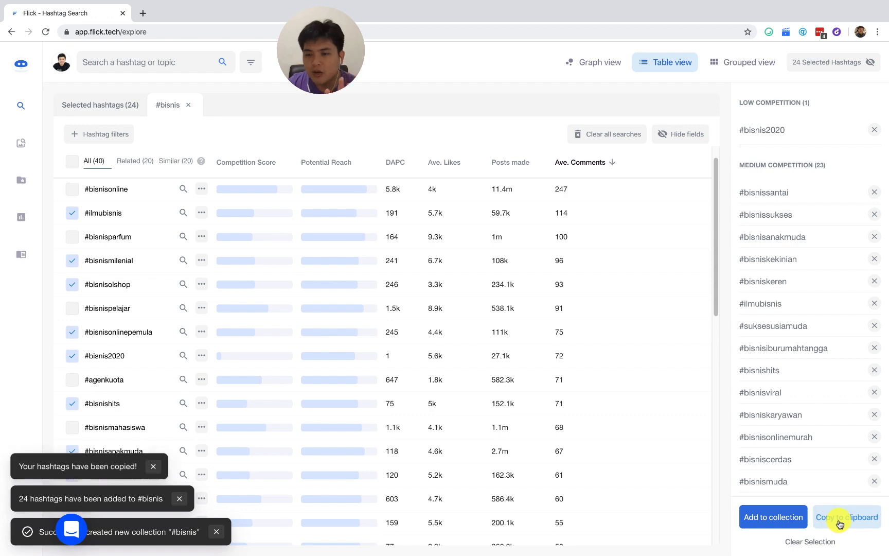
{"action": "left_click", "coordinate": [144, 14]}
{"action": "type", "text": "flock"}
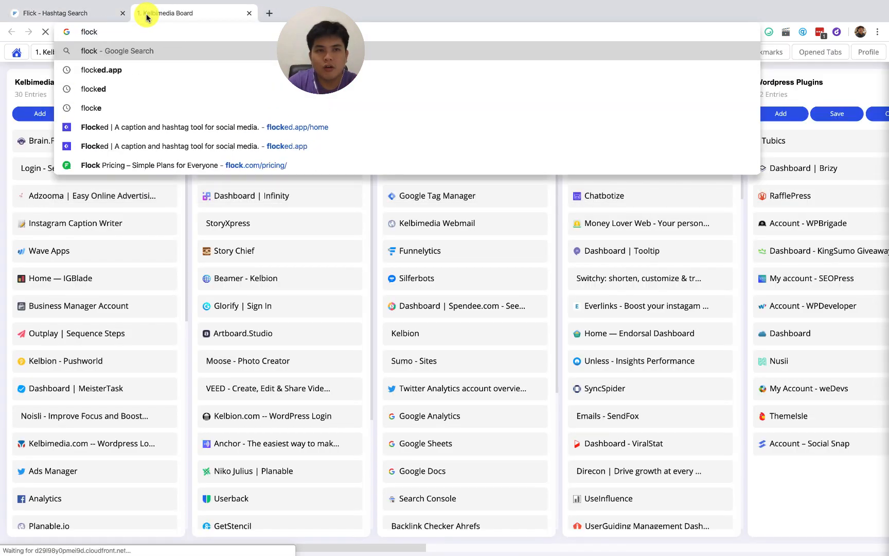
{"action": "key", "text": "Down"}
{"action": "key", "text": "Down"}
{"action": "key", "text": "Down"}
{"action": "key", "text": "Down"}
{"action": "key", "text": "Return"}
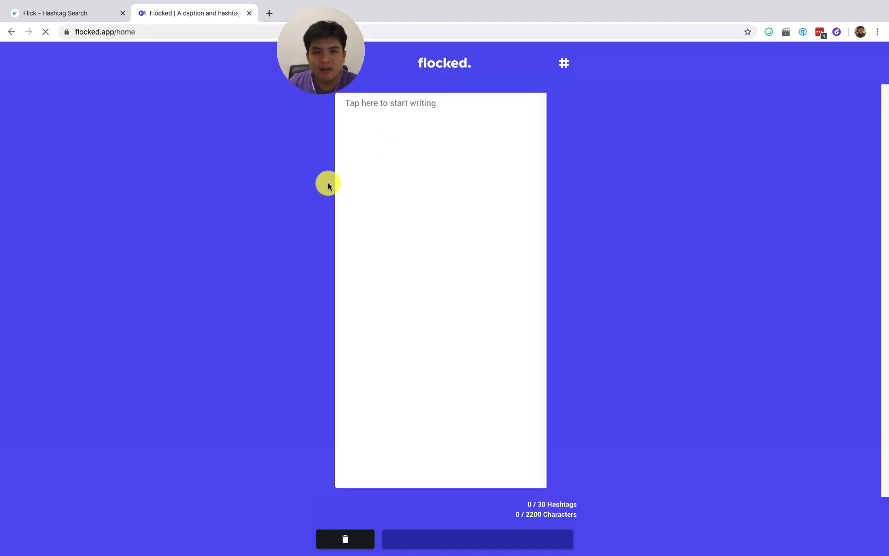
Step: Paste the copied hashtags into the Flocked caption editor and look over the pasted block
{"action": "left_click", "coordinate": [398, 160]}
{"action": "key", "text": "super+v"}
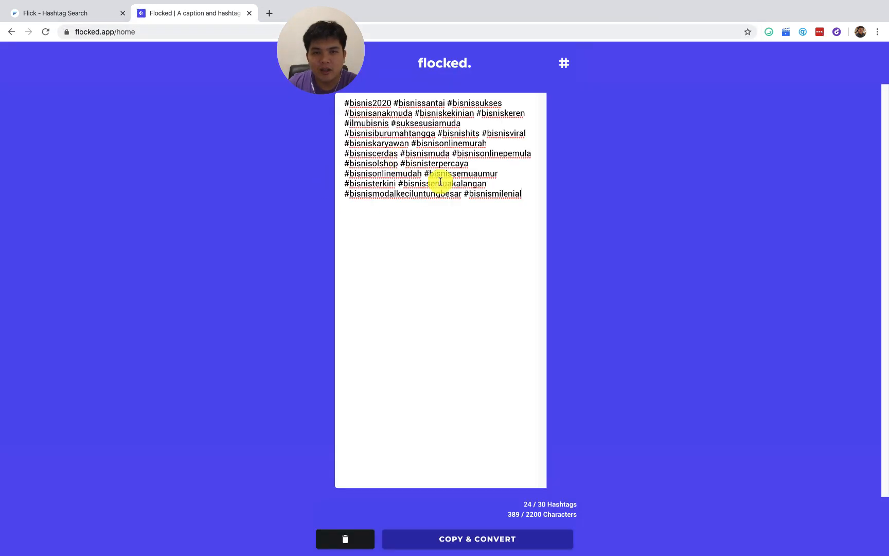
{"action": "left_click_drag", "start_coordinate": [345, 100], "coordinate": [549, 215]}
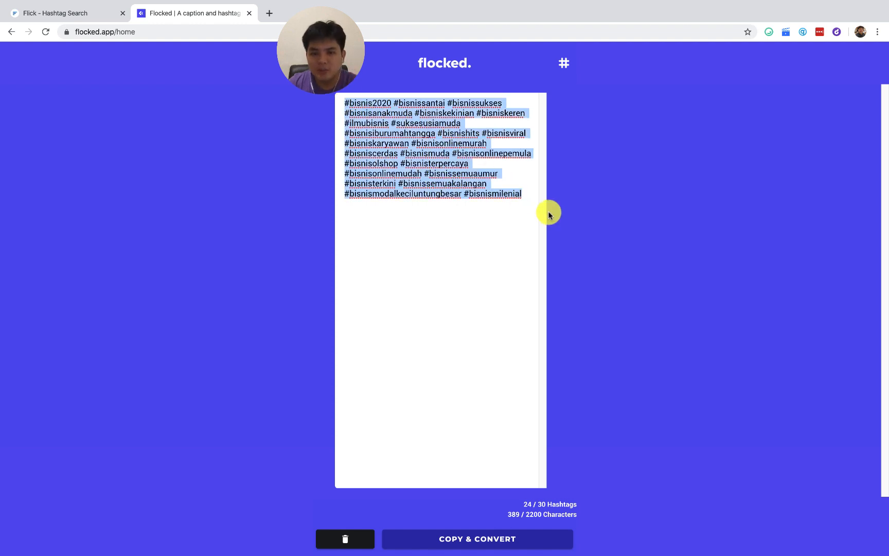
{"action": "left_click", "coordinate": [548, 214]}
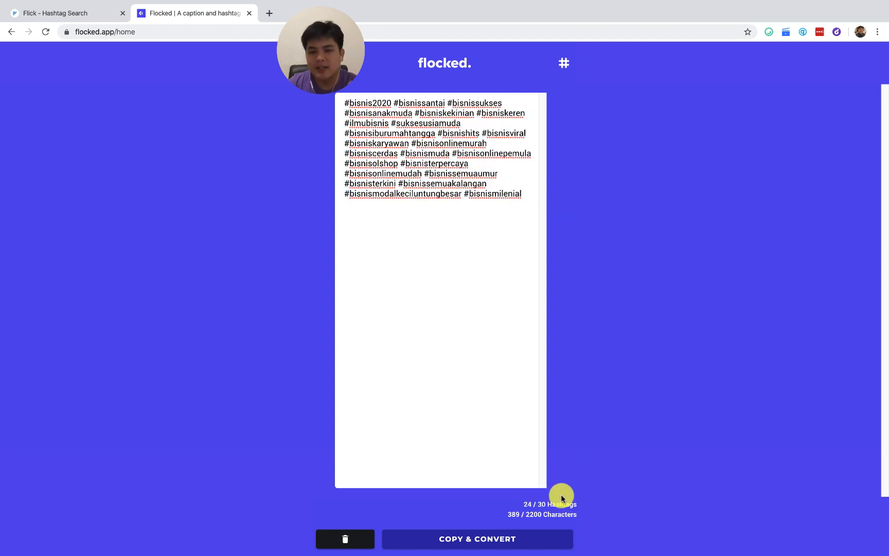
Step: Switch back to Flick, close the #bisnis results, and search for the hashtag tipsbisnis
{"action": "left_click", "coordinate": [98, 14]}
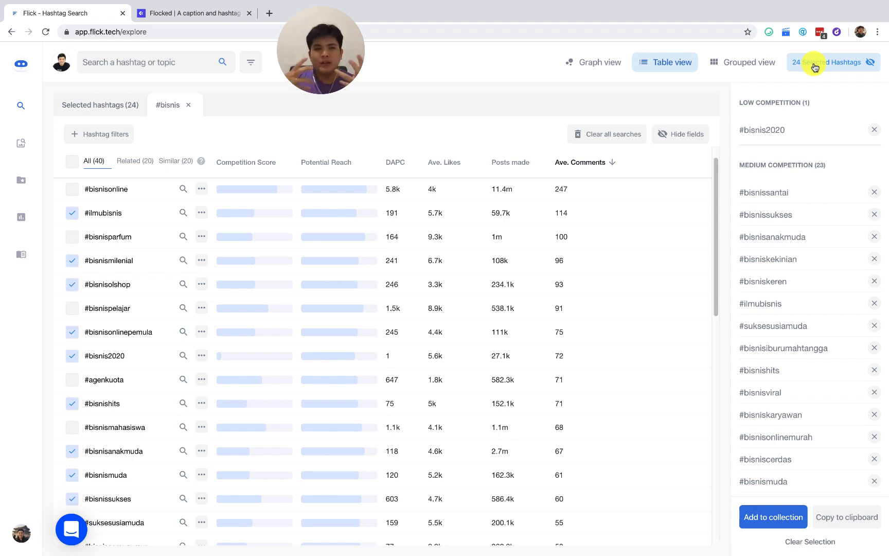
{"action": "left_click", "coordinate": [188, 105]}
{"action": "left_click", "coordinate": [168, 62]}
{"action": "type", "text": "tipsbisnis"}
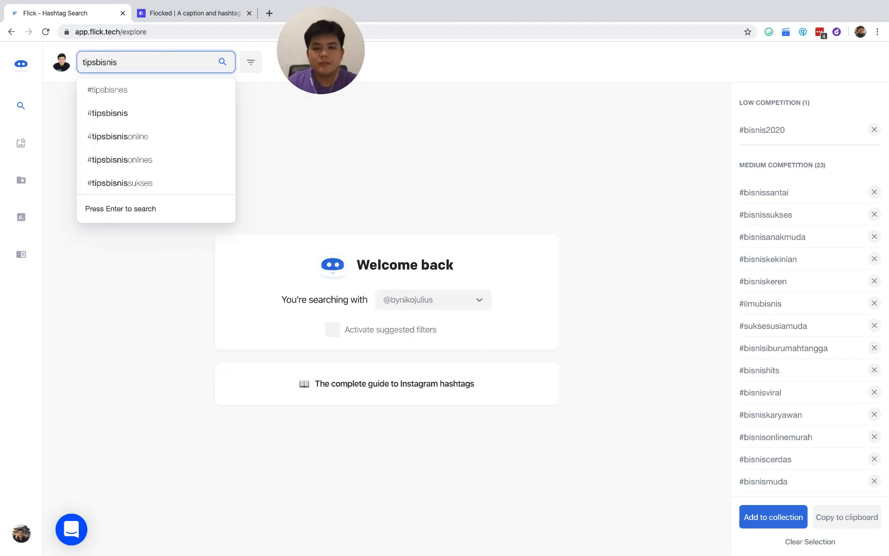
{"action": "key", "text": "Return"}
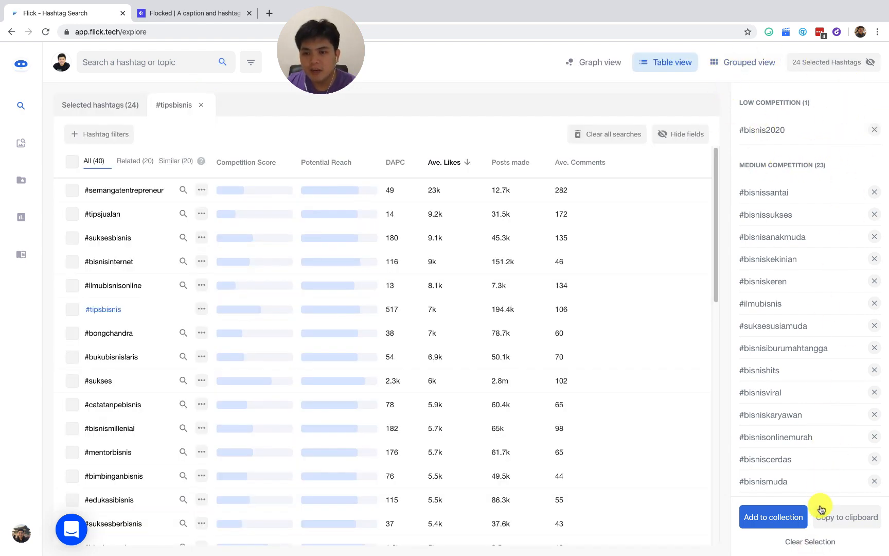
Step: Clear the previous hashtag selection and select all medium- and low-competition #tipsbisnis hashtags in the grouped view
{"action": "left_click", "coordinate": [797, 543]}
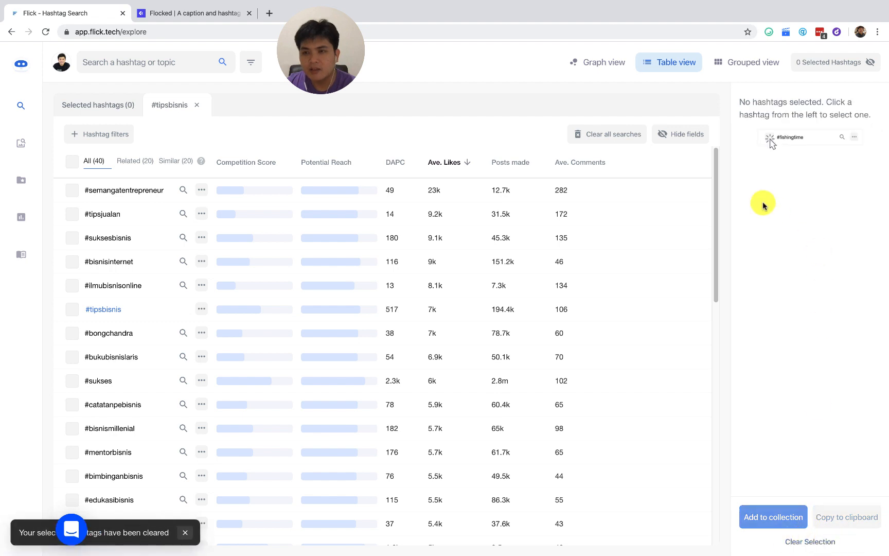
{"action": "left_click", "coordinate": [822, 61]}
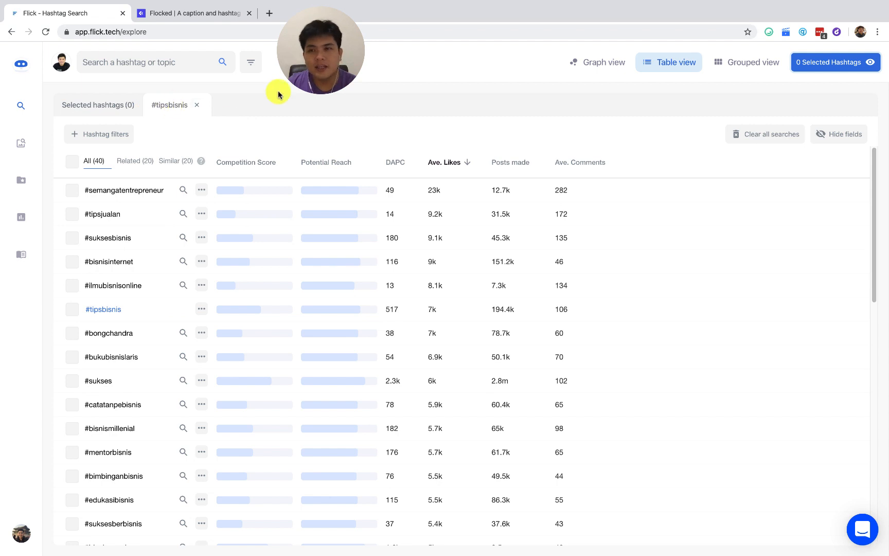
{"action": "left_click", "coordinate": [735, 60]}
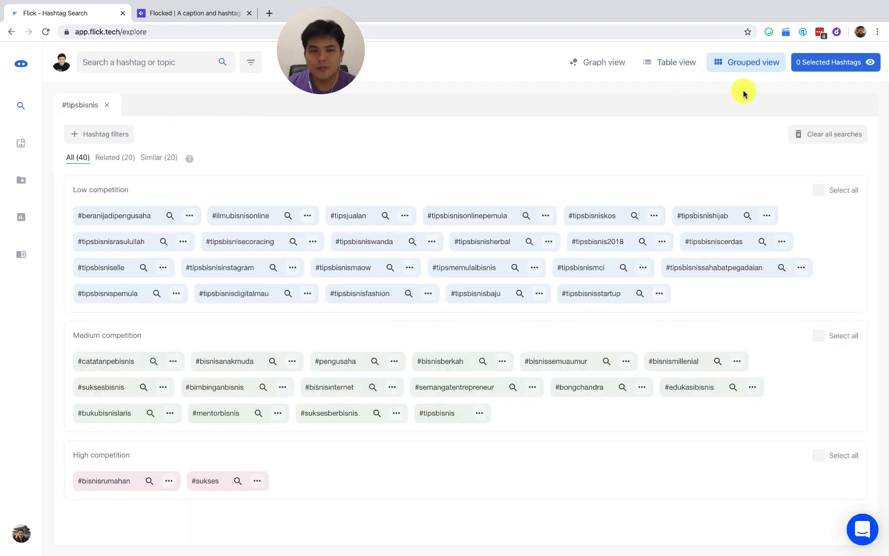
{"action": "left_click", "coordinate": [817, 335]}
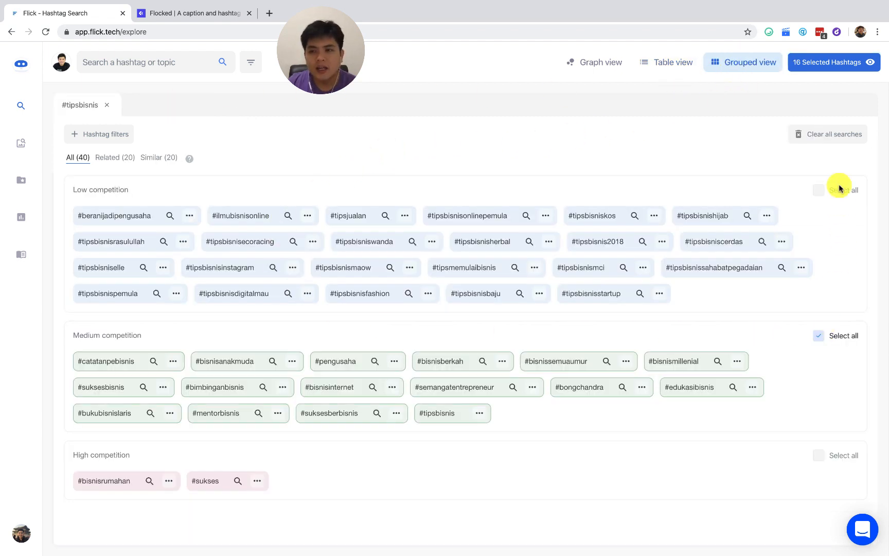
{"action": "left_click", "coordinate": [819, 191]}
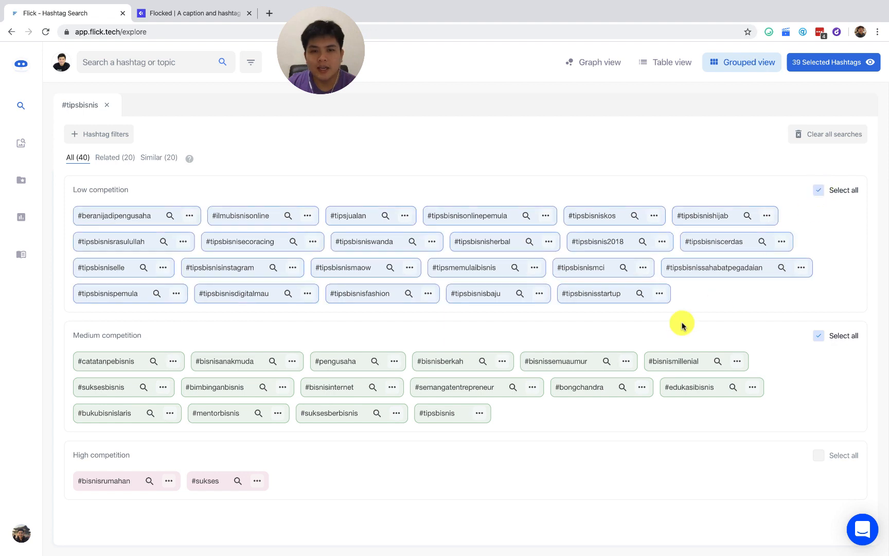
Step: Show the results as a table sorted by DAPC and deselect #pengusaha and #bisnisberkah
{"action": "left_click", "coordinate": [668, 64]}
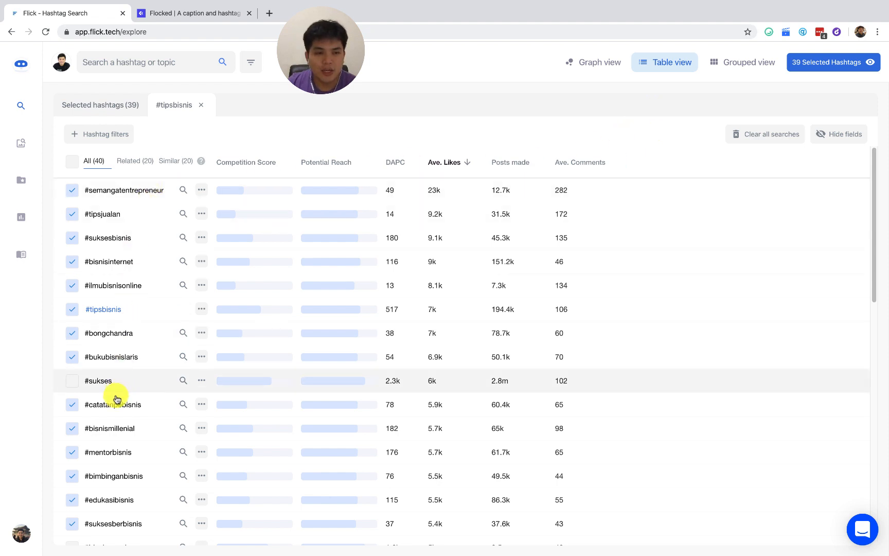
{"action": "left_click", "coordinate": [400, 163]}
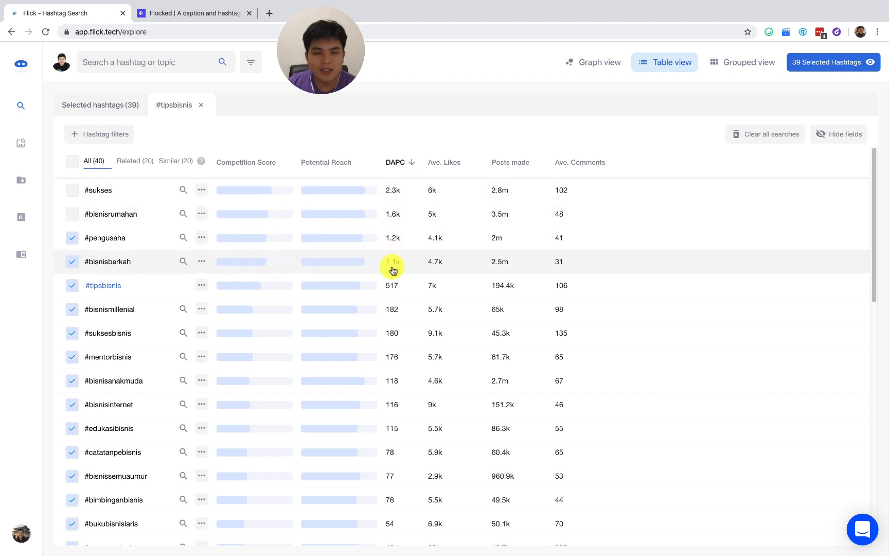
{"action": "left_click", "coordinate": [72, 238]}
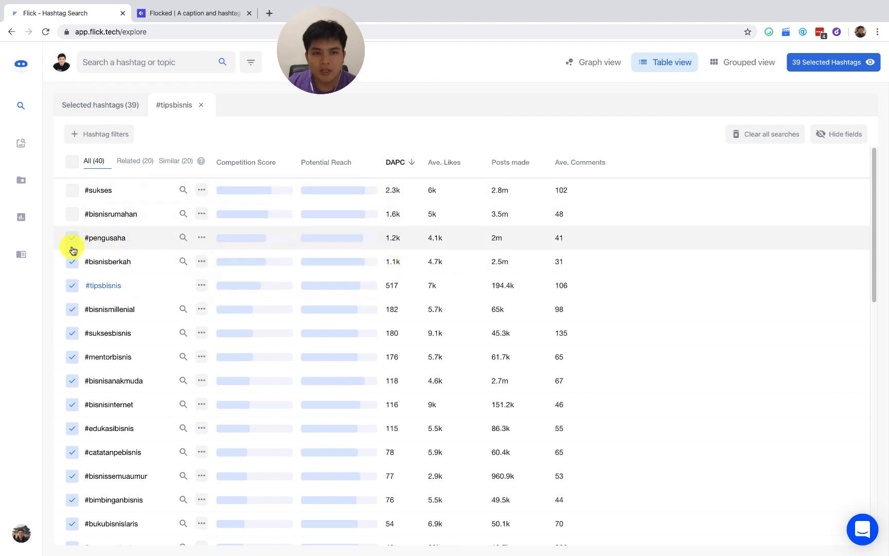
{"action": "left_click", "coordinate": [73, 261]}
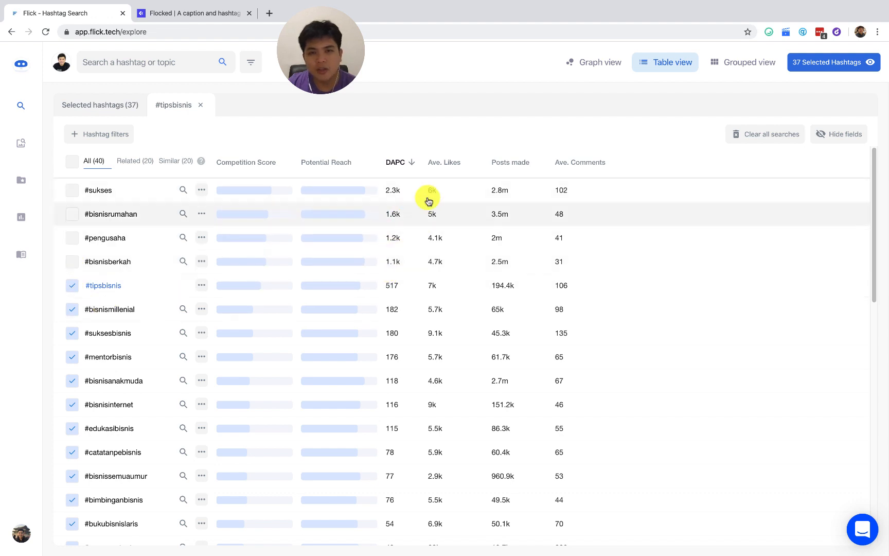
Step: Sort the #tipsbisnis results by average likes and review their statistics down to the end of the list
{"action": "left_click", "coordinate": [447, 163]}
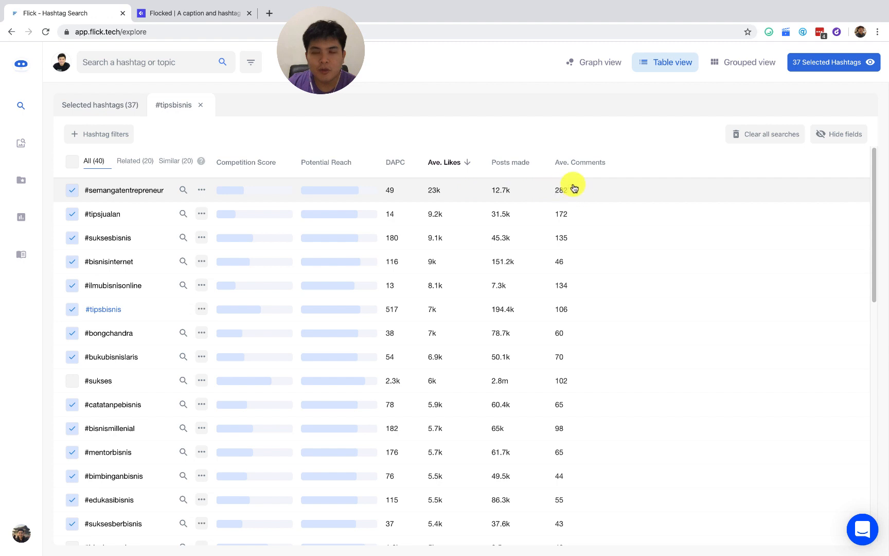
{"action": "mouse_move", "coordinate": [95, 193]}
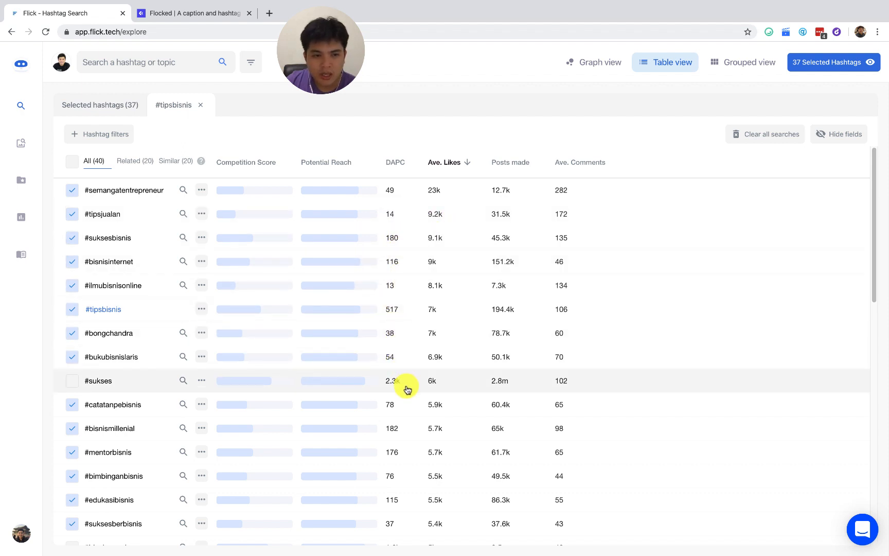
{"action": "scroll", "coordinate": [406, 333], "scroll_direction": "down", "scroll_amount": 2}
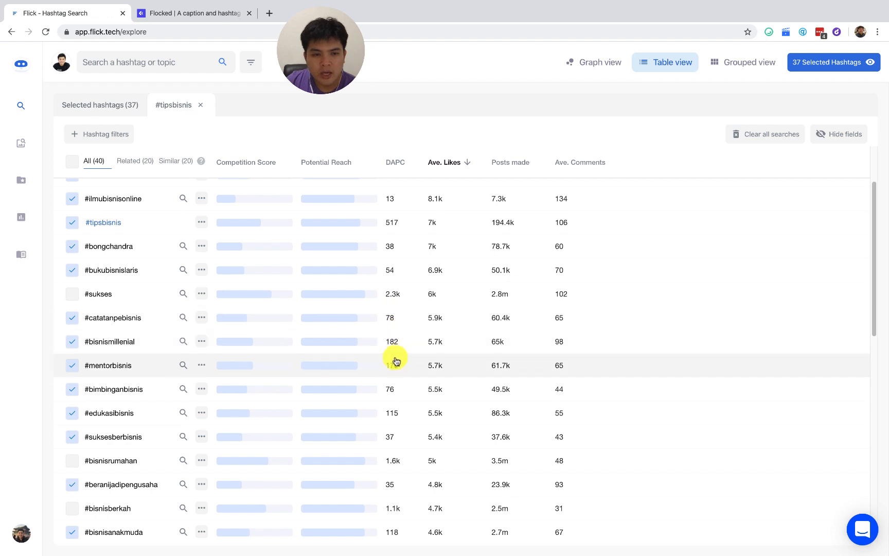
{"action": "scroll", "coordinate": [395, 411], "scroll_direction": "down", "scroll_amount": 2}
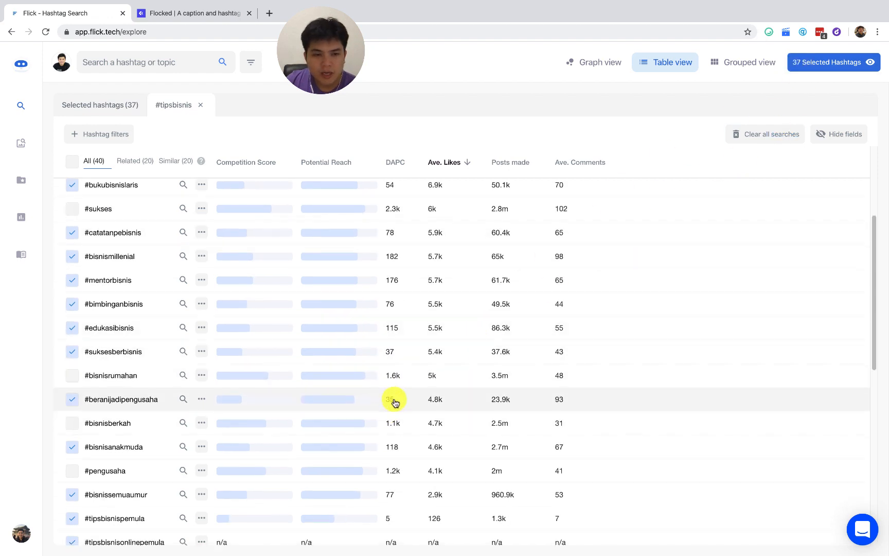
{"action": "scroll", "coordinate": [395, 395], "scroll_direction": "down", "scroll_amount": 7}
{"action": "scroll", "coordinate": [395, 394], "scroll_direction": "down", "scroll_amount": 2}
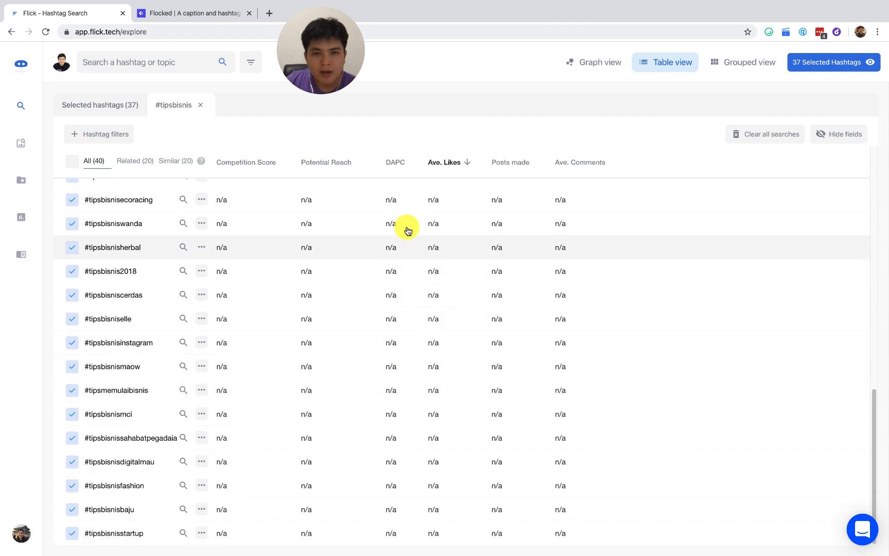
Step: Deselect every hashtag with n/a statistics, from #tipsbisnisstartup up to #tipsbisnisonlinepemula, and also #tipsbisnispemula
{"action": "left_click", "coordinate": [72, 533]}
{"action": "left_click", "coordinate": [72, 509]}
{"action": "left_click", "coordinate": [72, 485]}
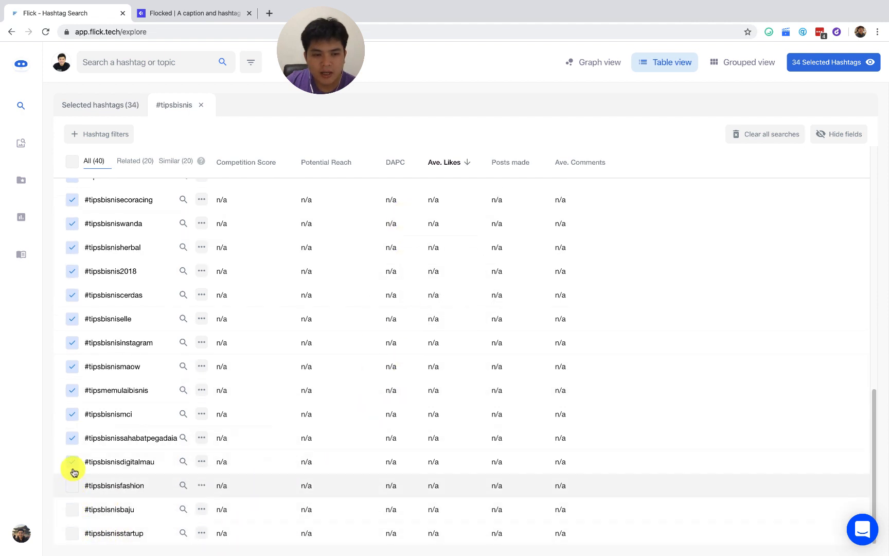
{"action": "left_click", "coordinate": [72, 437]}
{"action": "left_click", "coordinate": [72, 414]}
{"action": "left_click", "coordinate": [72, 390]}
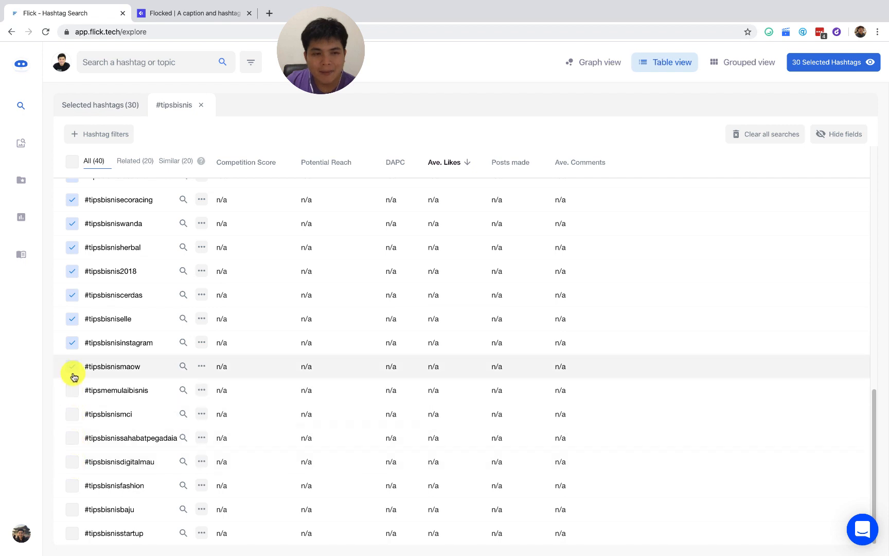
{"action": "left_click", "coordinate": [72, 367]}
{"action": "left_click", "coordinate": [72, 343]}
{"action": "left_click", "coordinate": [72, 318]}
{"action": "left_click", "coordinate": [72, 295]}
{"action": "left_click", "coordinate": [72, 271]}
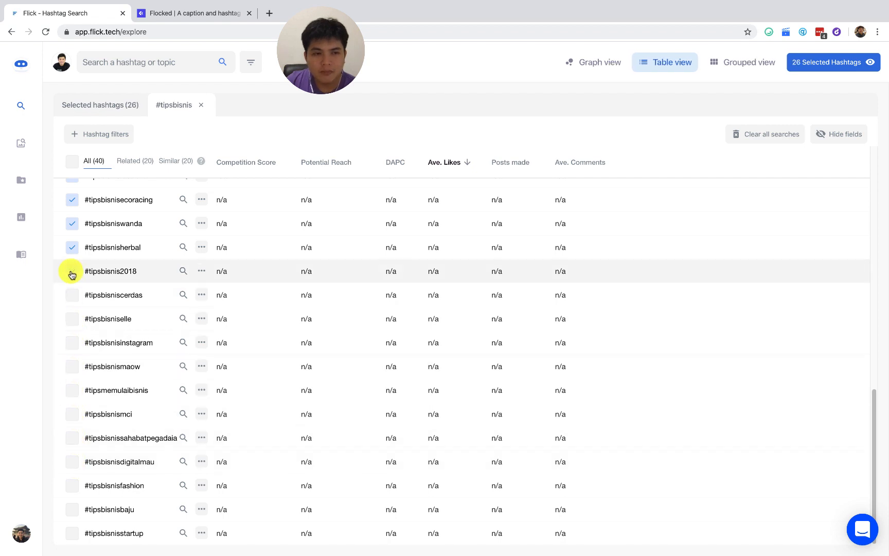
{"action": "left_click", "coordinate": [72, 247]}
{"action": "scroll", "coordinate": [72, 253], "scroll_direction": "up", "scroll_amount": 2}
{"action": "left_click", "coordinate": [72, 302]}
{"action": "left_click", "coordinate": [72, 278]}
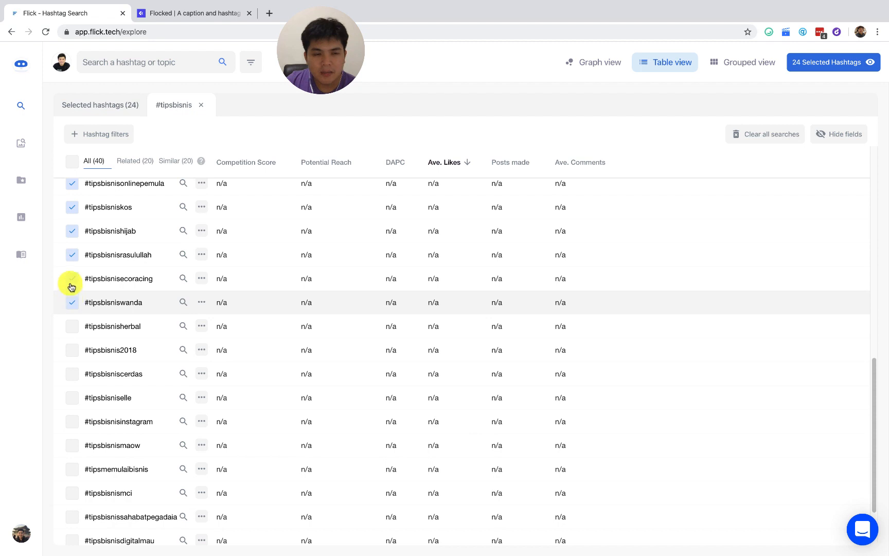
{"action": "left_click", "coordinate": [72, 254]}
{"action": "left_click", "coordinate": [72, 230]}
{"action": "left_click", "coordinate": [72, 206]}
{"action": "scroll", "coordinate": [71, 264], "scroll_direction": "up", "scroll_amount": 5}
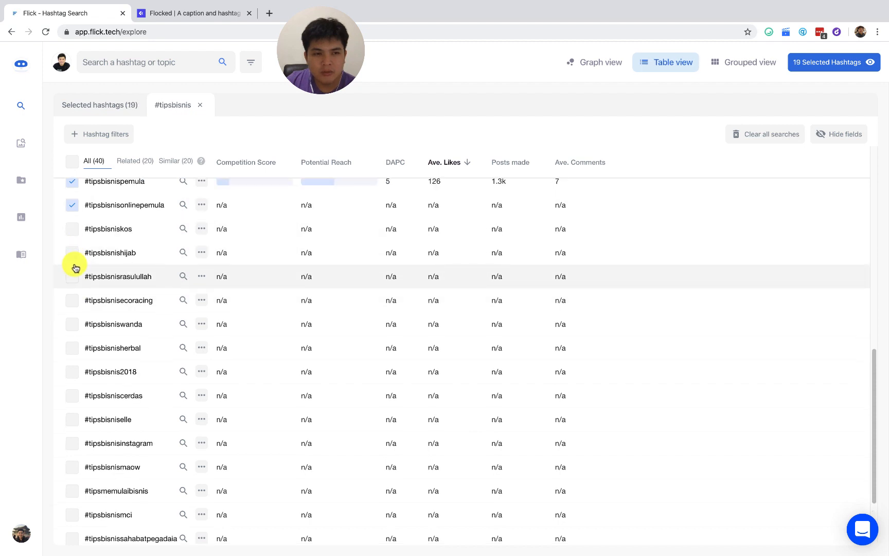
{"action": "left_click", "coordinate": [74, 341]}
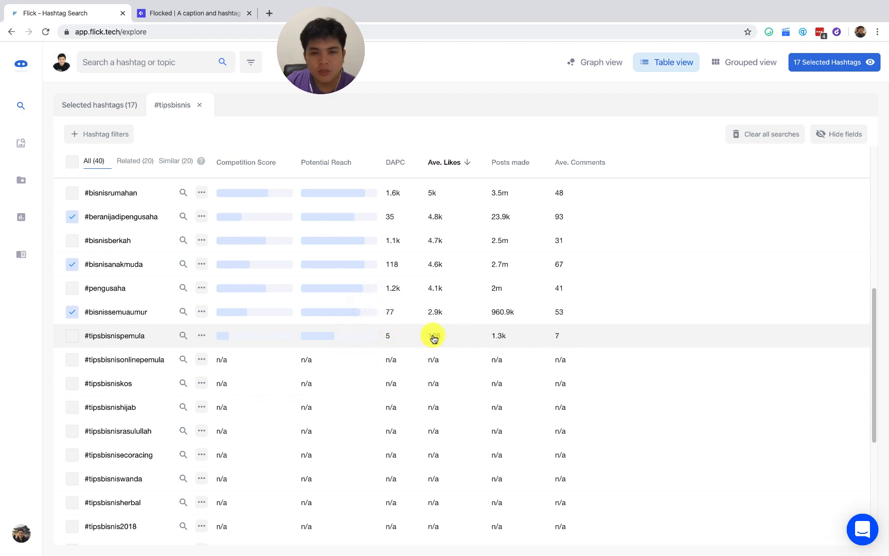
Step: Review the remaining selected hashtags, previewing featured posts for relevance, and show the list of selected hashtags
{"action": "scroll", "coordinate": [556, 340], "scroll_direction": "up", "scroll_amount": 1}
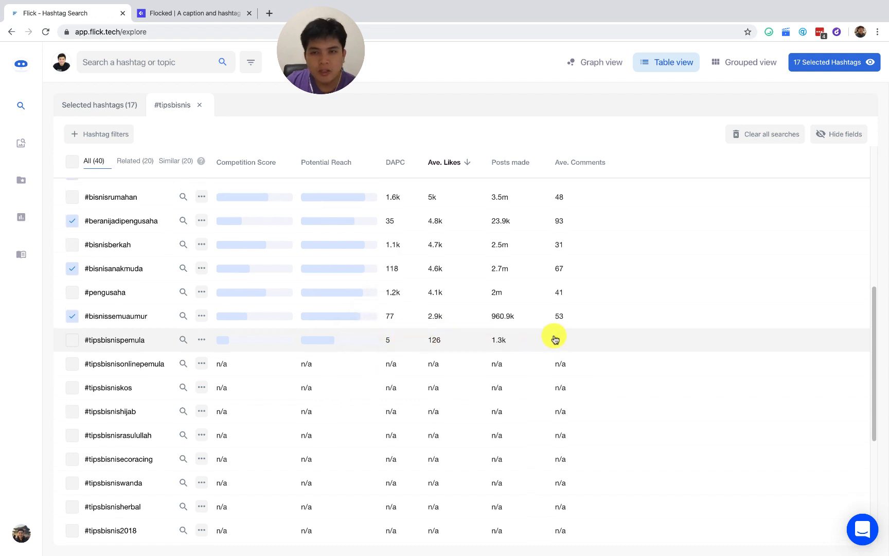
{"action": "scroll", "coordinate": [556, 293], "scroll_direction": "up", "scroll_amount": 4}
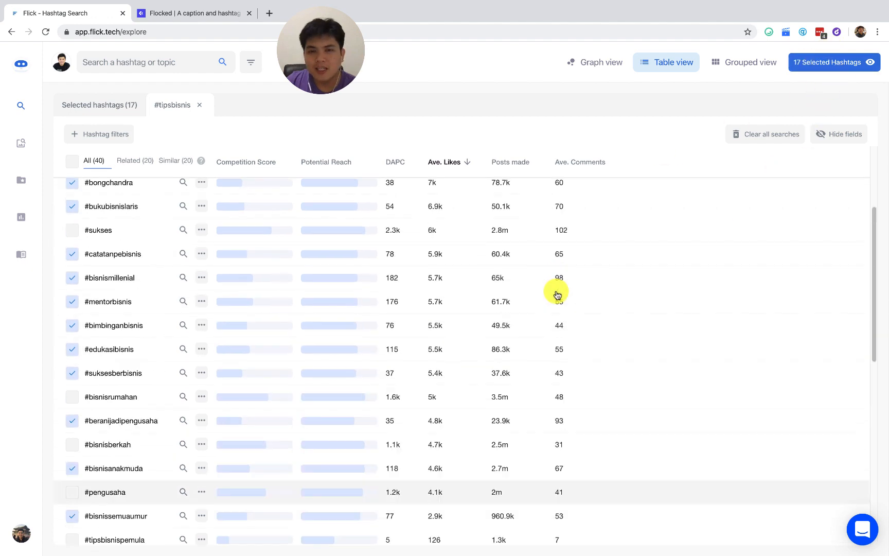
{"action": "scroll", "coordinate": [532, 359], "scroll_direction": "up", "scroll_amount": 3}
{"action": "scroll", "coordinate": [534, 361], "scroll_direction": "down", "scroll_amount": 3}
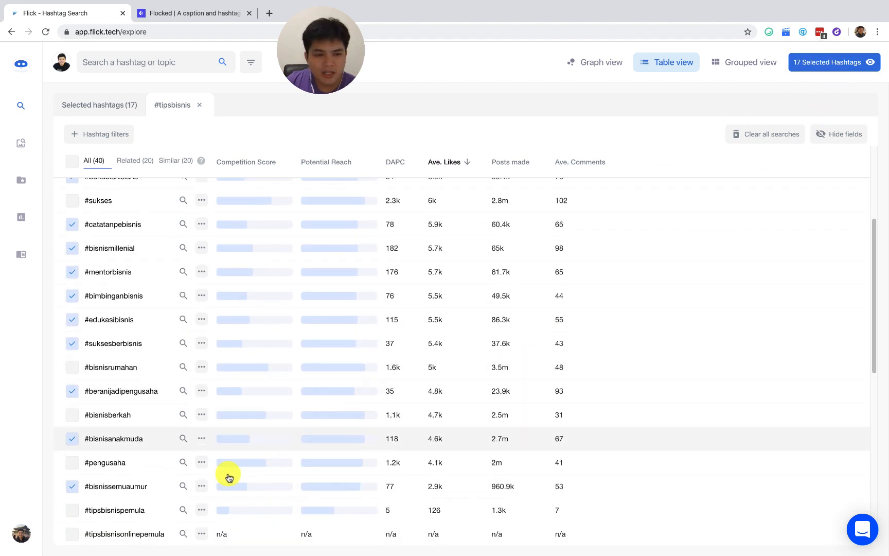
{"action": "scroll", "coordinate": [124, 422], "scroll_direction": "up", "scroll_amount": 3}
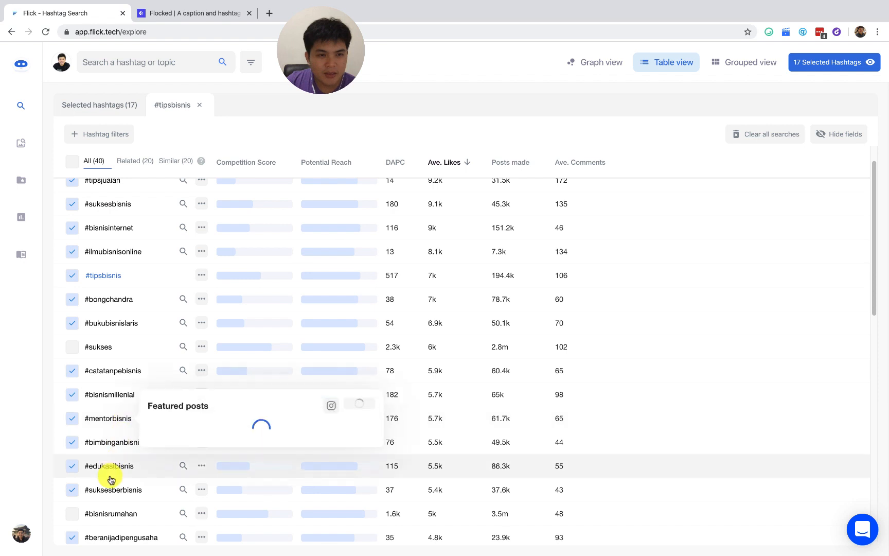
{"action": "scroll", "coordinate": [115, 360], "scroll_direction": "up", "scroll_amount": 1}
{"action": "mouse_move", "coordinate": [114, 339]}
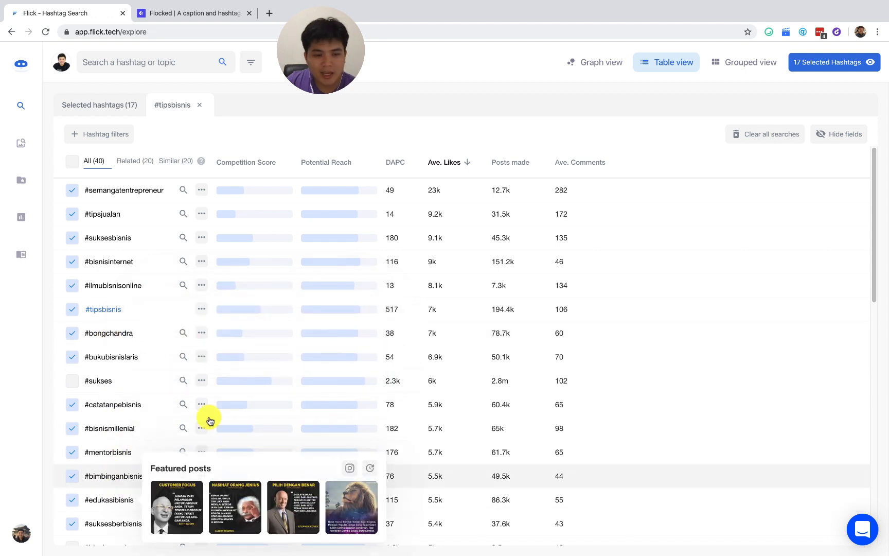
{"action": "left_click", "coordinate": [827, 63]}
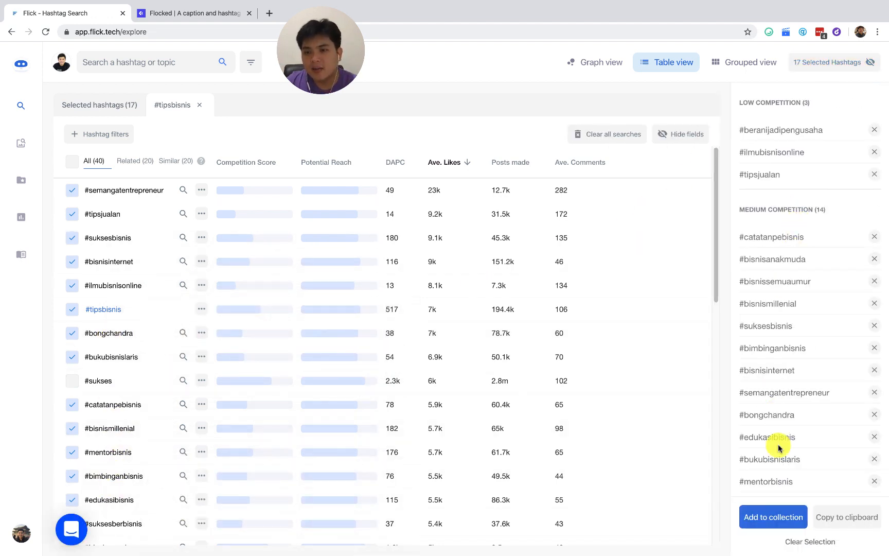
Step: Add the selected hashtags to a new collection named #tipsbisnis
{"action": "left_click", "coordinate": [775, 516]}
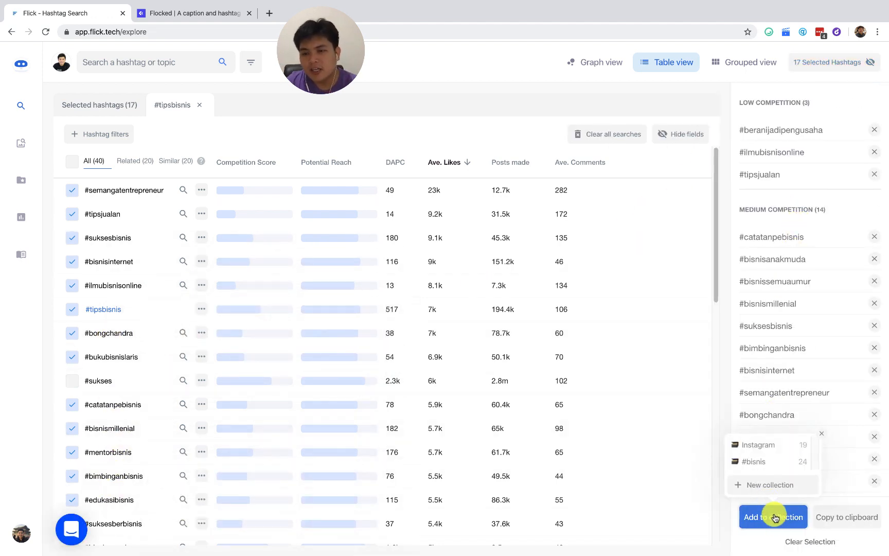
{"action": "left_click", "coordinate": [753, 483]}
{"action": "type", "text": "@"}
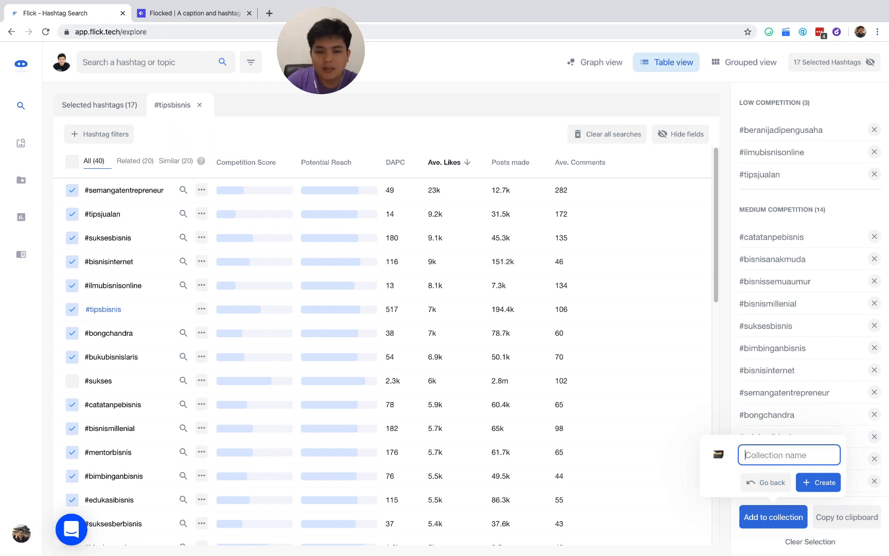
{"action": "type", "text": "#tipsbisnis"}
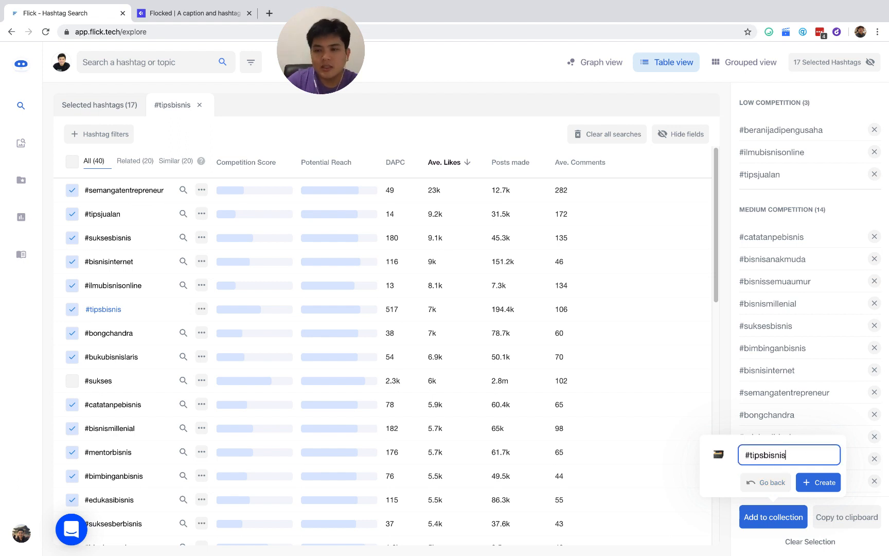
{"action": "left_click", "coordinate": [820, 481]}
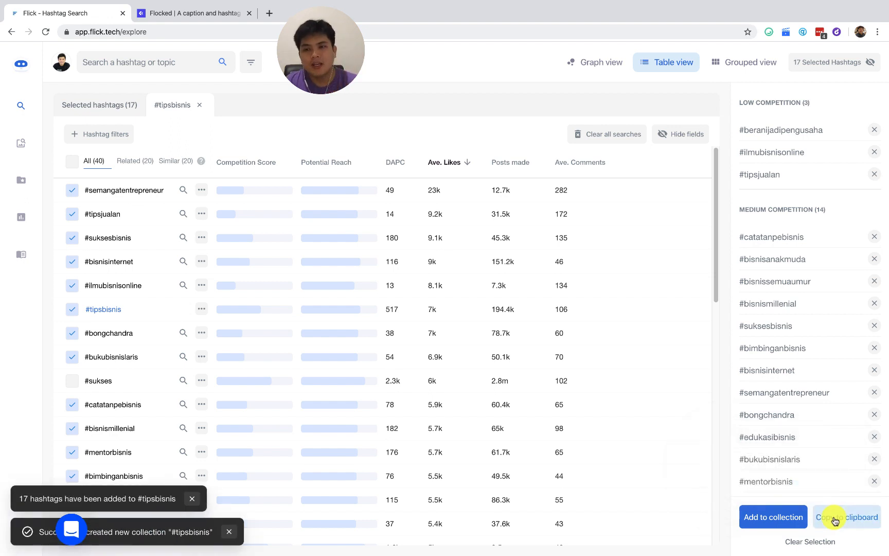
Step: Copy the selected hashtags, switch to Flocked, replace the old set with them and append the creator's personal branded hashtag
{"action": "left_click", "coordinate": [834, 518]}
{"action": "left_click", "coordinate": [232, 12]}
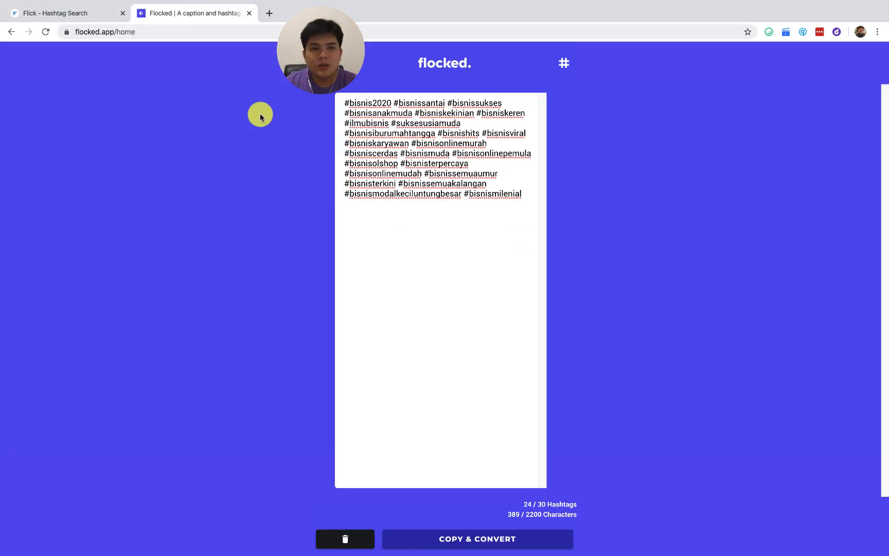
{"action": "key", "text": "ctrl+a"}
{"action": "key", "text": "ctrl+v"}
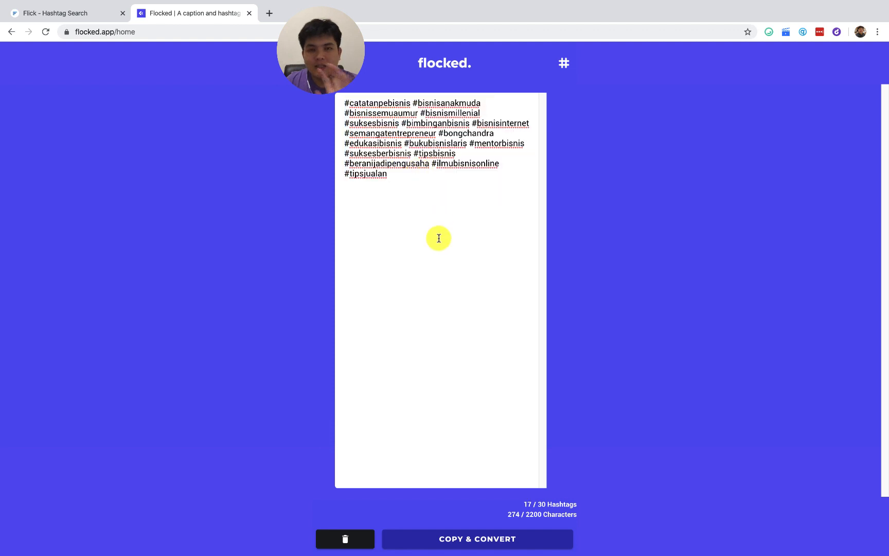
{"action": "left_click_drag", "start_coordinate": [458, 195], "coordinate": [309, 99]}
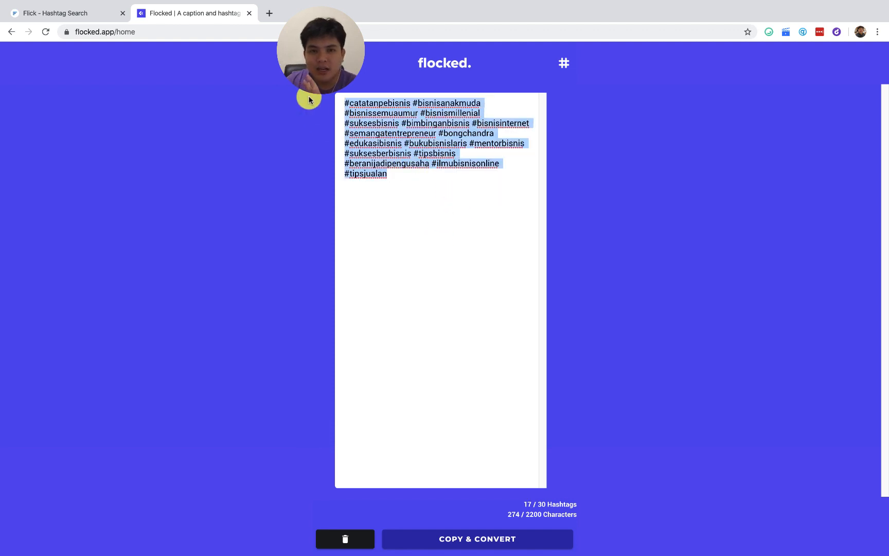
{"action": "left_click", "coordinate": [431, 183]}
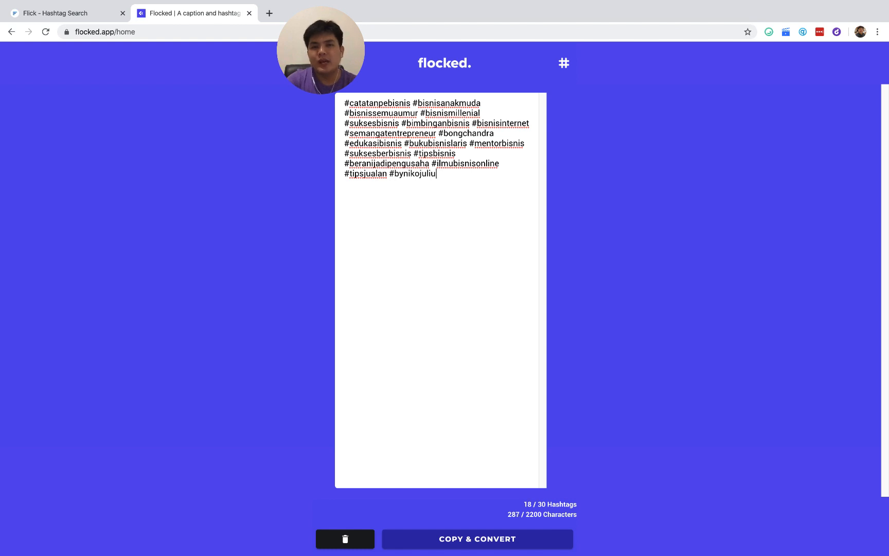
Step: Close Flocked and open the Instagram page of #semangatentrepreneur from its featured posts preview in Flick
{"action": "left_click", "coordinate": [249, 13]}
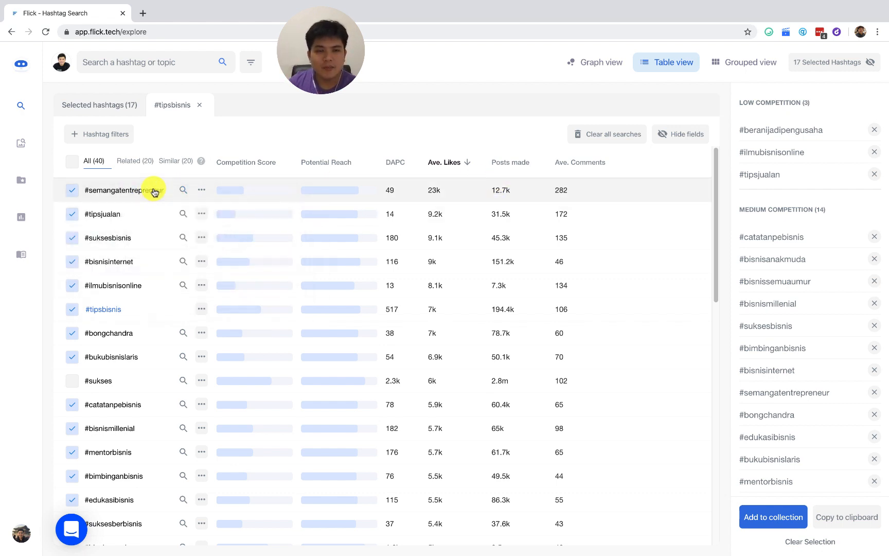
{"action": "mouse_move", "coordinate": [158, 192]}
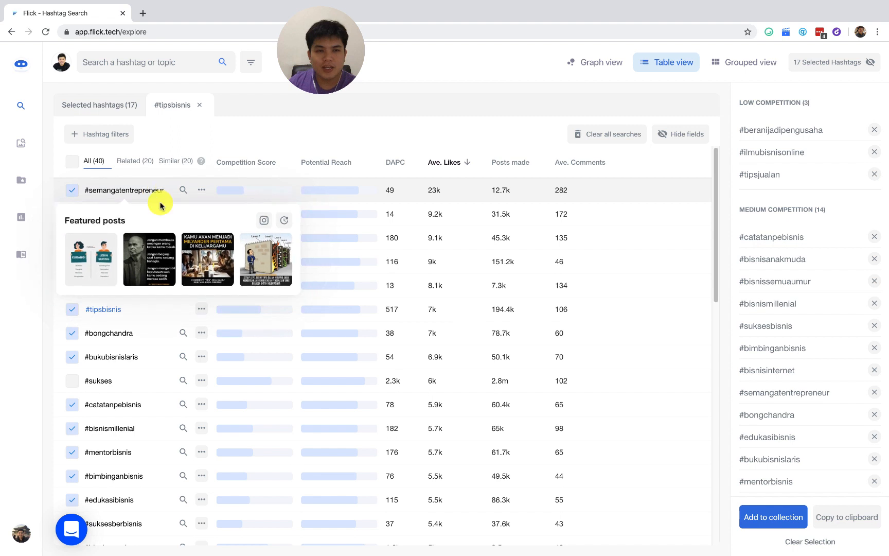
{"action": "left_click", "coordinate": [263, 221]}
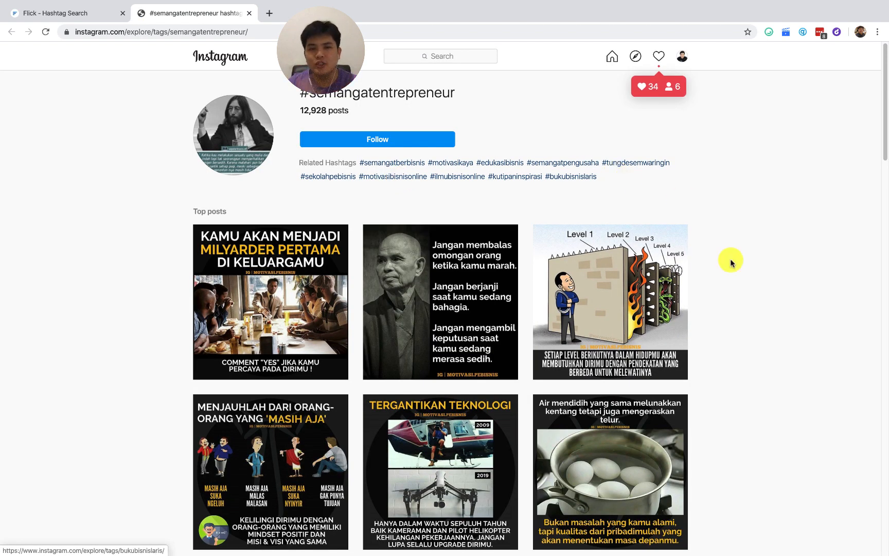
Step: Search Google for "banned hashtags" in a new browser tab and copy the word curvygirls from the results
{"action": "left_click", "coordinate": [269, 13]}
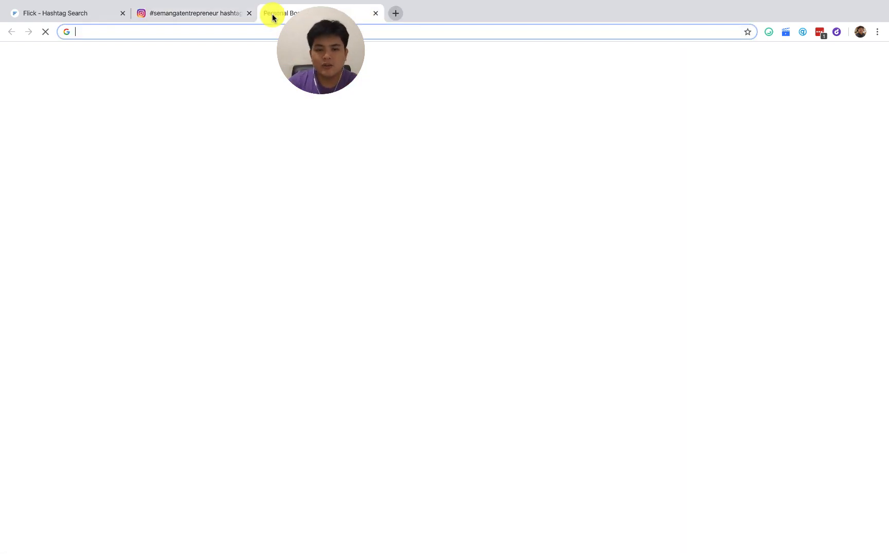
{"action": "type", "text": "banned hashtags"}
{"action": "key", "text": "Return"}
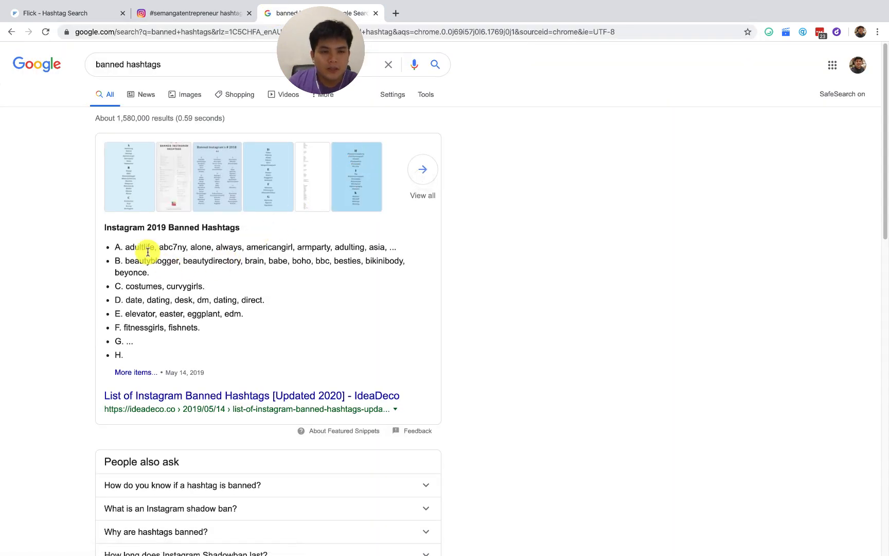
{"action": "double_click", "coordinate": [187, 285]}
{"action": "key", "text": "cmd+c"}
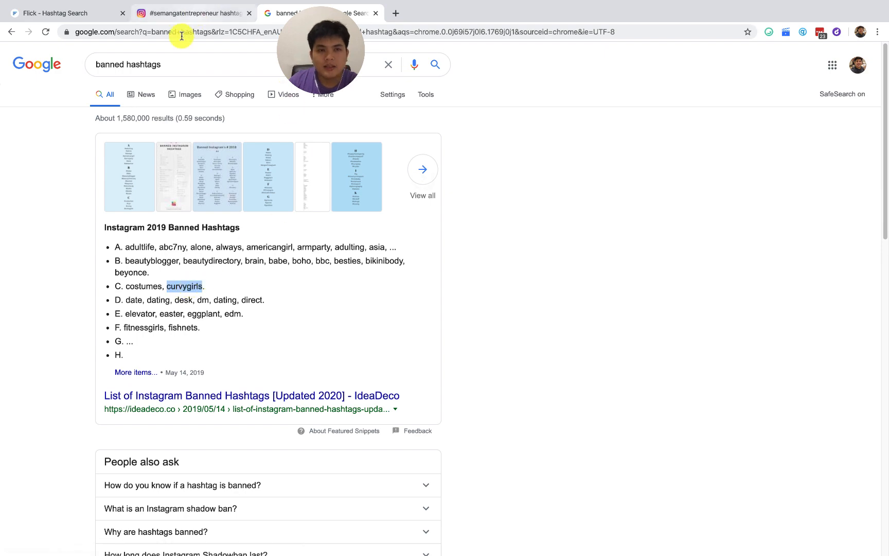
Step: Search Instagram for #curvygirls, open its hashtag page and examine the header for signs of a ban
{"action": "left_click", "coordinate": [196, 13]}
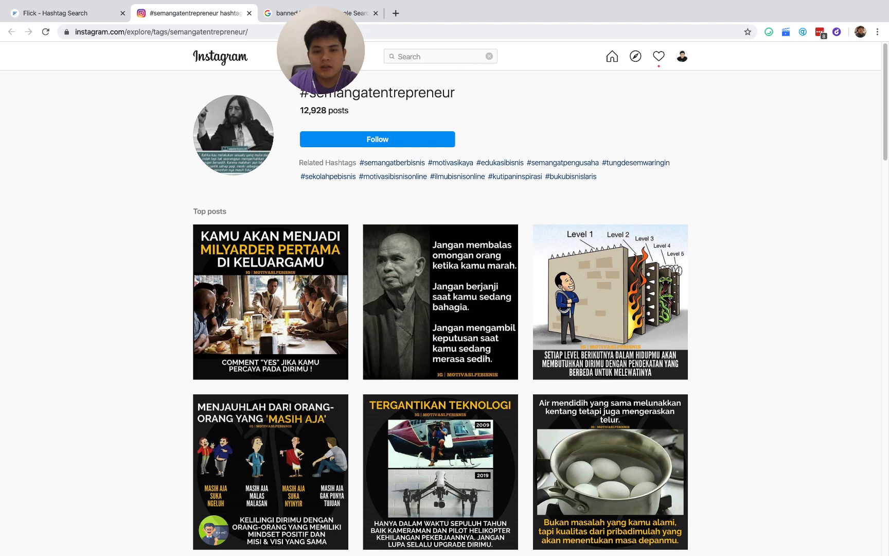
{"action": "type", "text": "#"}
{"action": "key", "text": "cmd+v"}
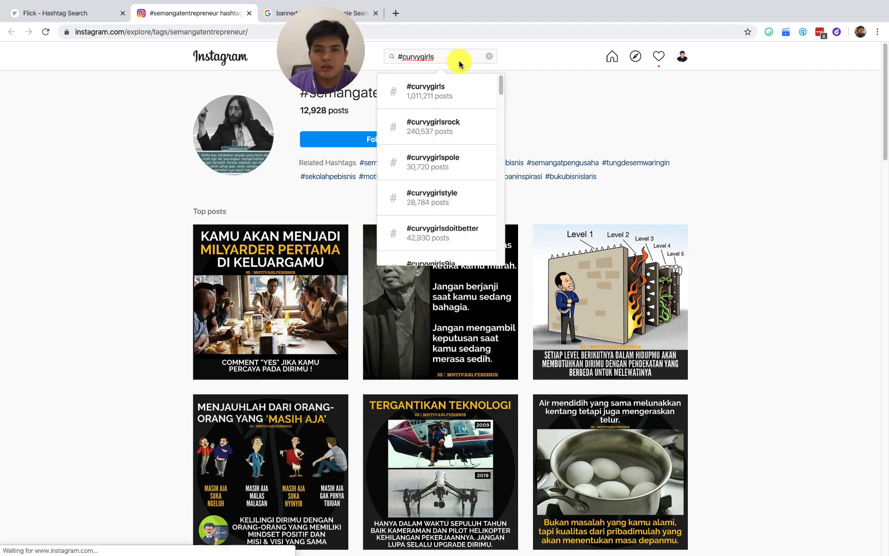
{"action": "left_click", "coordinate": [425, 101]}
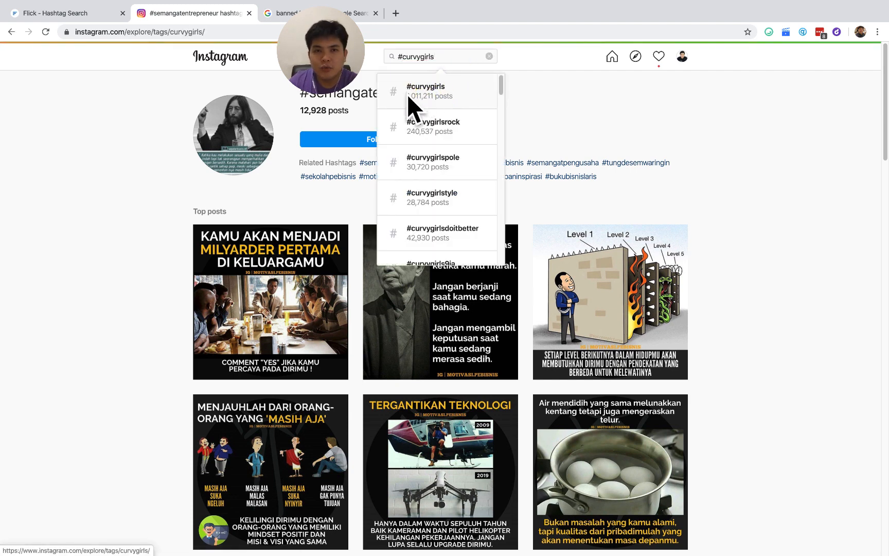
{"action": "left_click", "coordinate": [439, 91]}
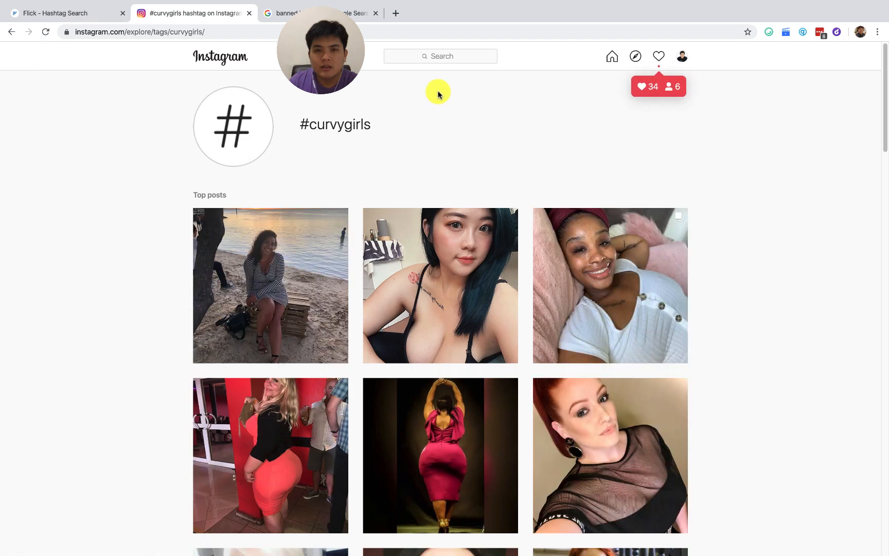
{"action": "left_click_drag", "start_coordinate": [290, 124], "coordinate": [402, 125]}
{"action": "left_click", "coordinate": [276, 118]}
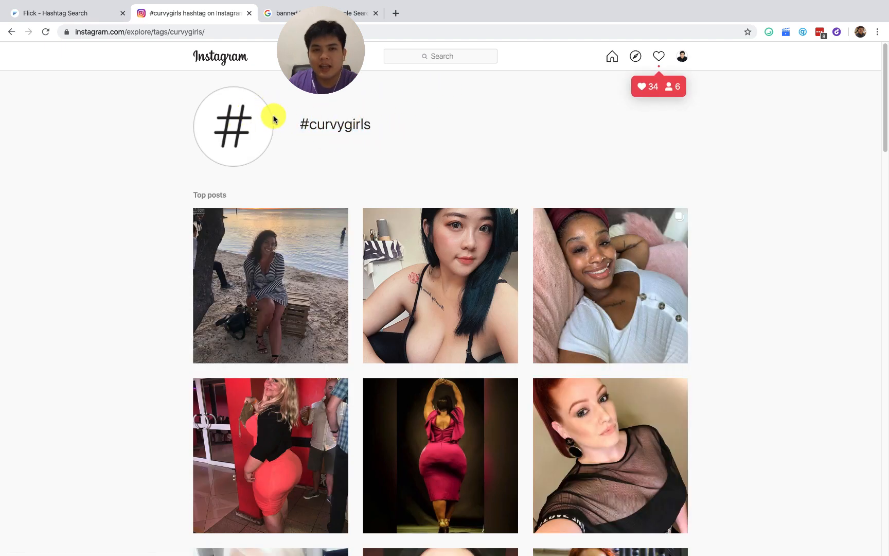
{"action": "double_click", "coordinate": [320, 124]}
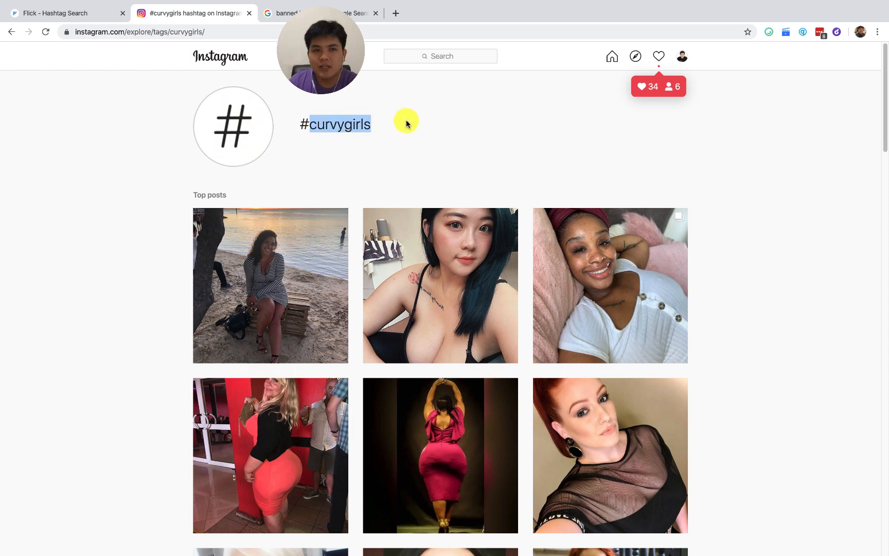
{"action": "left_click", "coordinate": [361, 119]}
Step: Open IdeaDeco's full list of Instagram banned hashtags from the Google results, close the Instagram page and read through the alphabetical list
{"action": "left_click", "coordinate": [281, 13]}
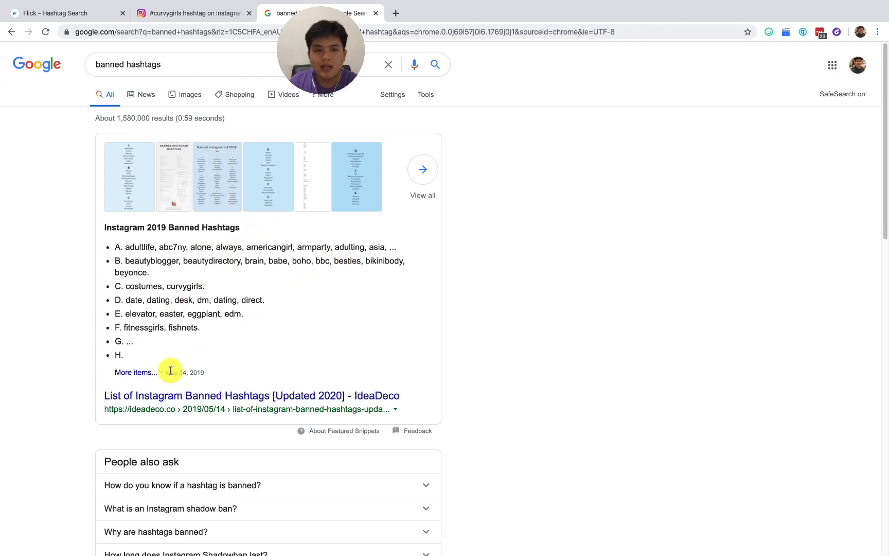
{"action": "left_click", "coordinate": [138, 372]}
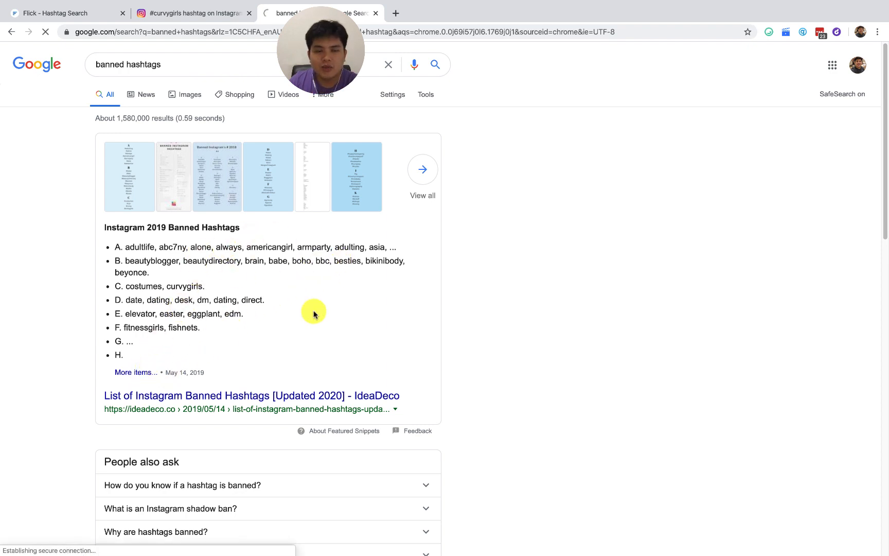
{"action": "left_click", "coordinate": [249, 13]}
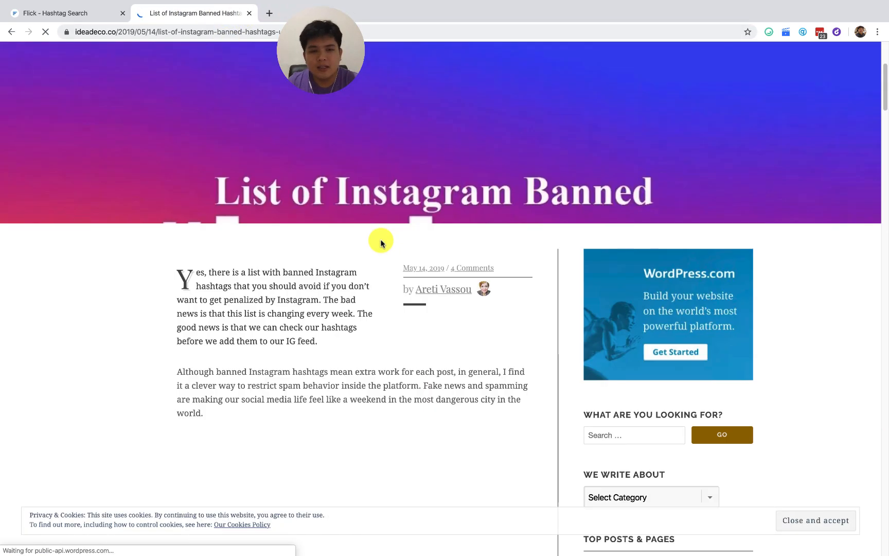
{"action": "scroll", "coordinate": [380, 239], "scroll_direction": "down", "scroll_amount": 5}
{"action": "left_click", "coordinate": [814, 519]}
{"action": "scroll", "coordinate": [514, 315], "scroll_direction": "down", "scroll_amount": 7}
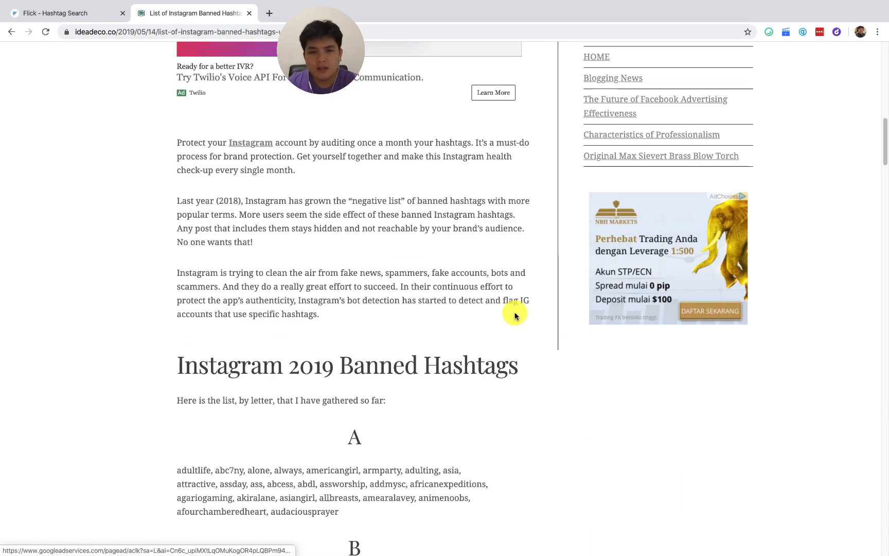
{"action": "scroll", "coordinate": [427, 264], "scroll_direction": "down", "scroll_amount": 10}
{"action": "scroll", "coordinate": [264, 102], "scroll_direction": "down", "scroll_amount": 5}
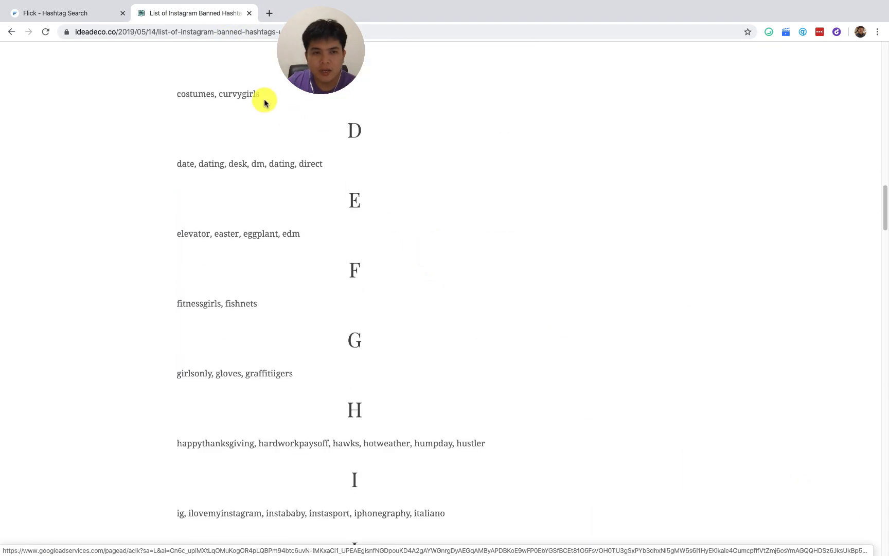
Step: Return to Flick's #tipsbisnis table, close the banned hashtags article and review the explanations of the Ave. Comments and Posts made columns
{"action": "left_click", "coordinate": [102, 23]}
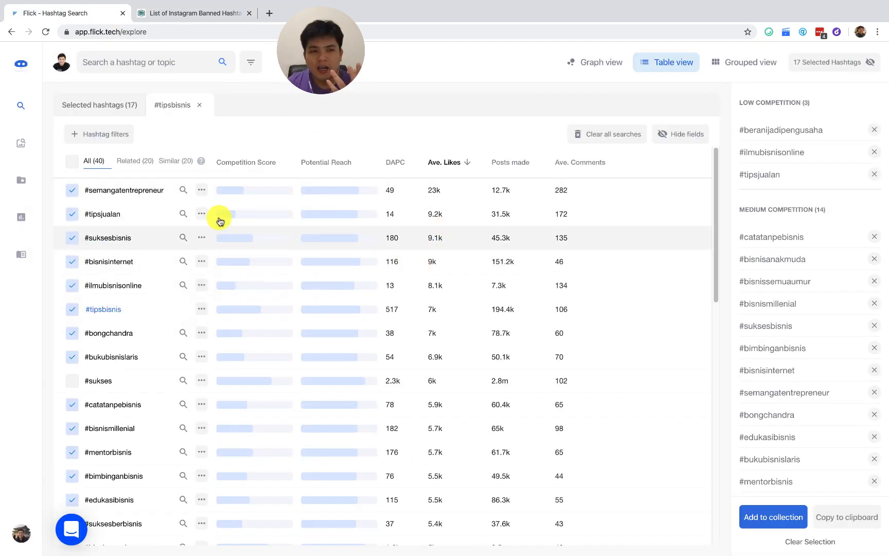
{"action": "mouse_move", "coordinate": [127, 193]}
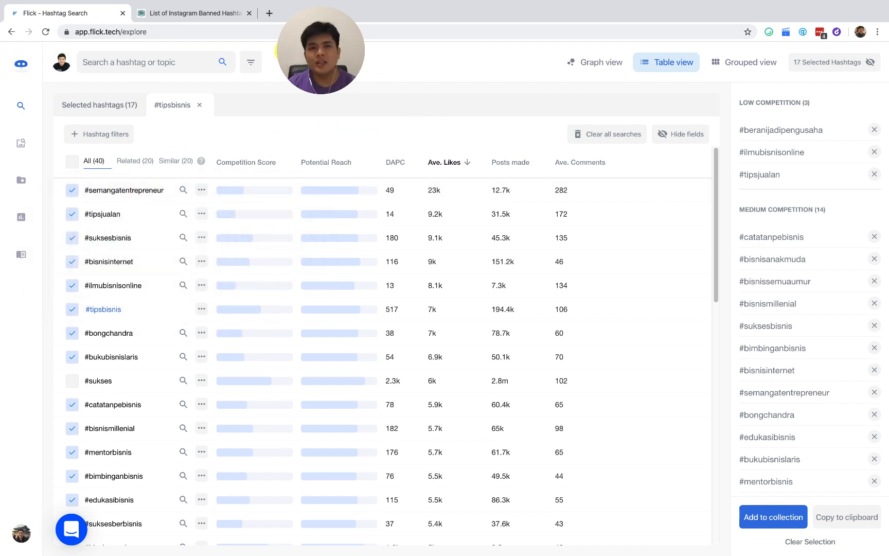
{"action": "left_click", "coordinate": [250, 13]}
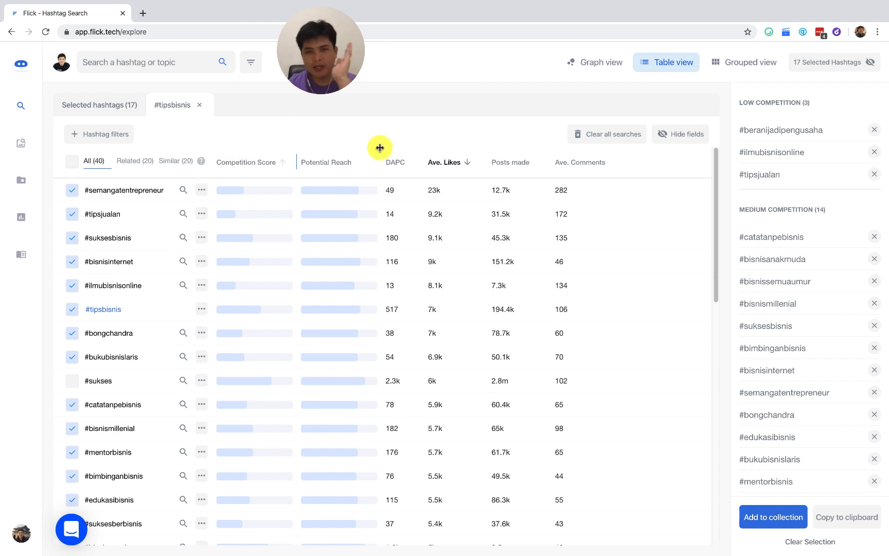
{"action": "mouse_move", "coordinate": [462, 151]}
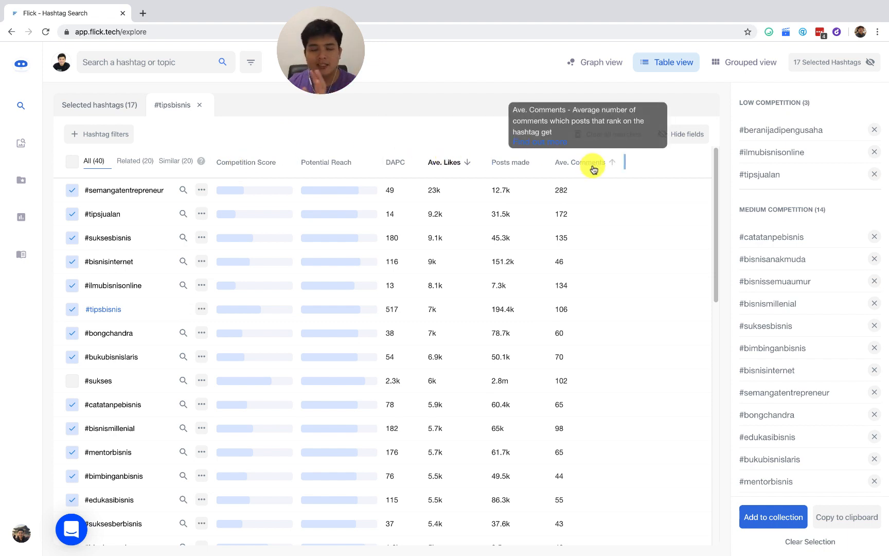
{"action": "mouse_move", "coordinate": [508, 169]}
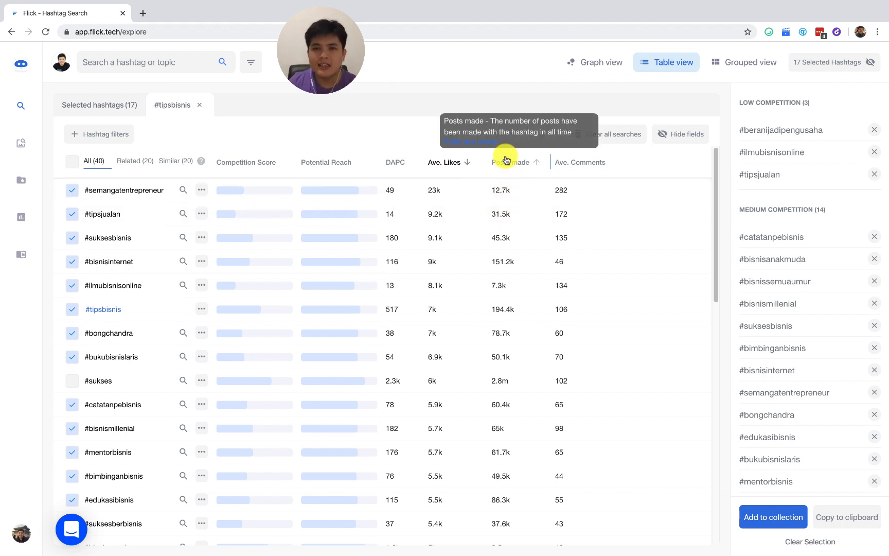
{"action": "mouse_move", "coordinate": [435, 162]}
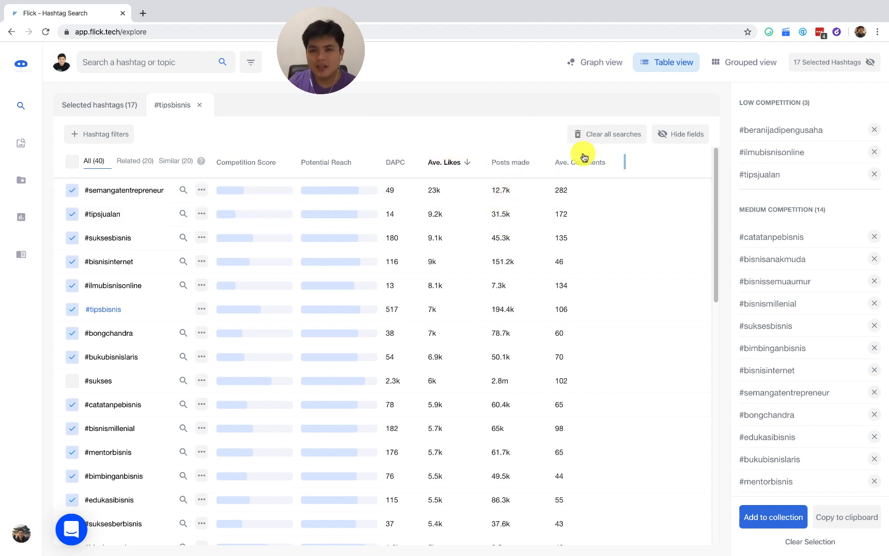